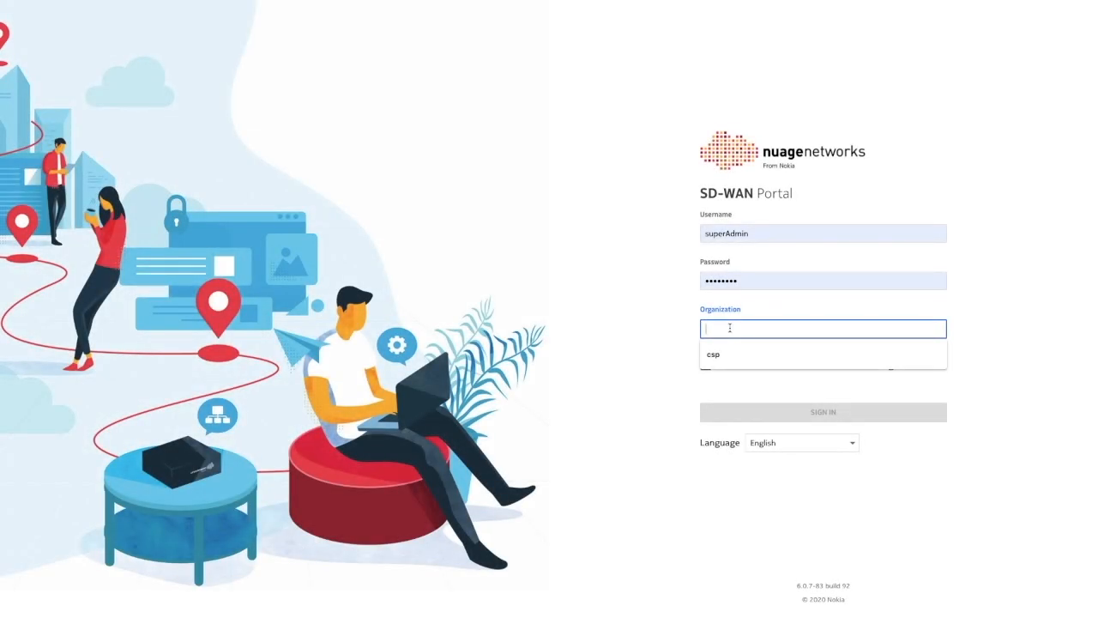
pyautogui.write('csp')
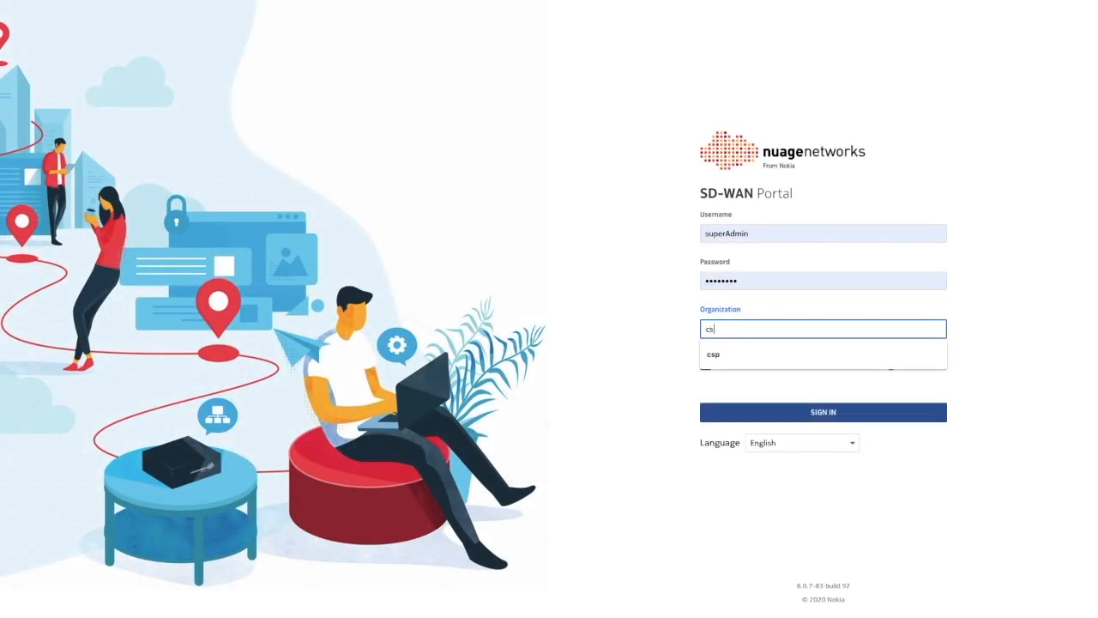
# Sign in under the csp organization and land on the Acme Corp dashboard
pyautogui.click(798, 411)
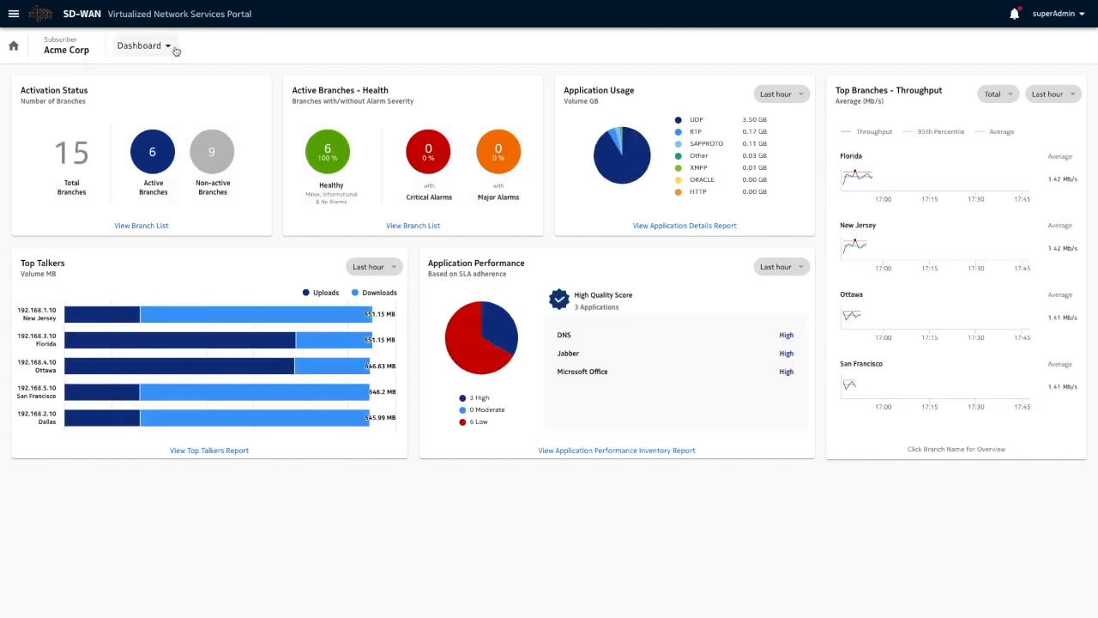
# Go from the Dashboard menu to Reports and choose Application Performance Inventory Details
pyautogui.click(168, 46)
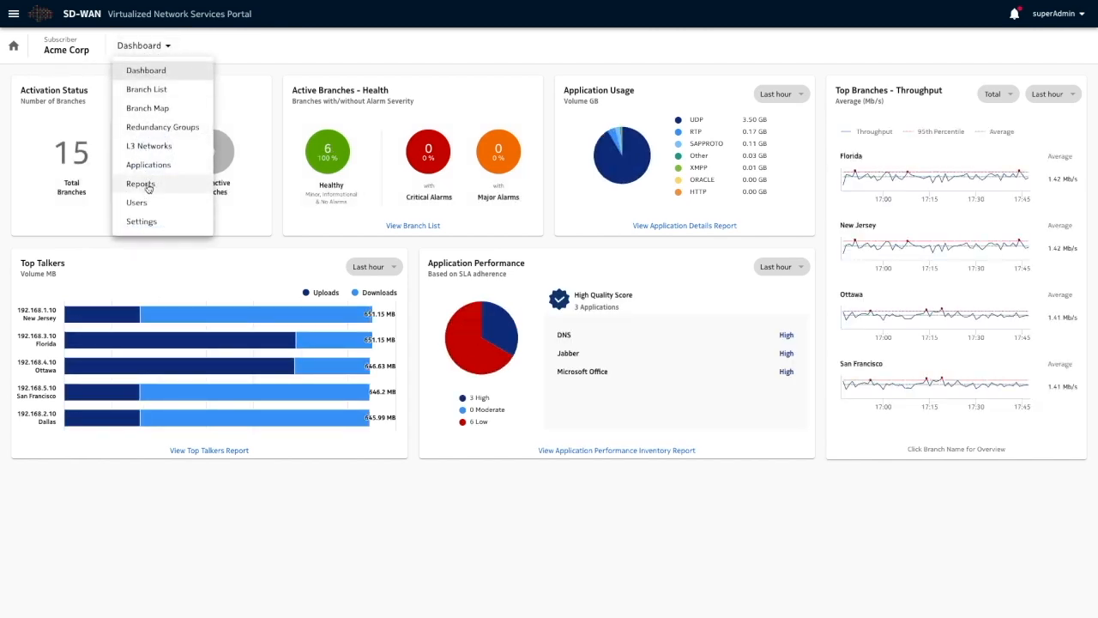
pyautogui.click(140, 182)
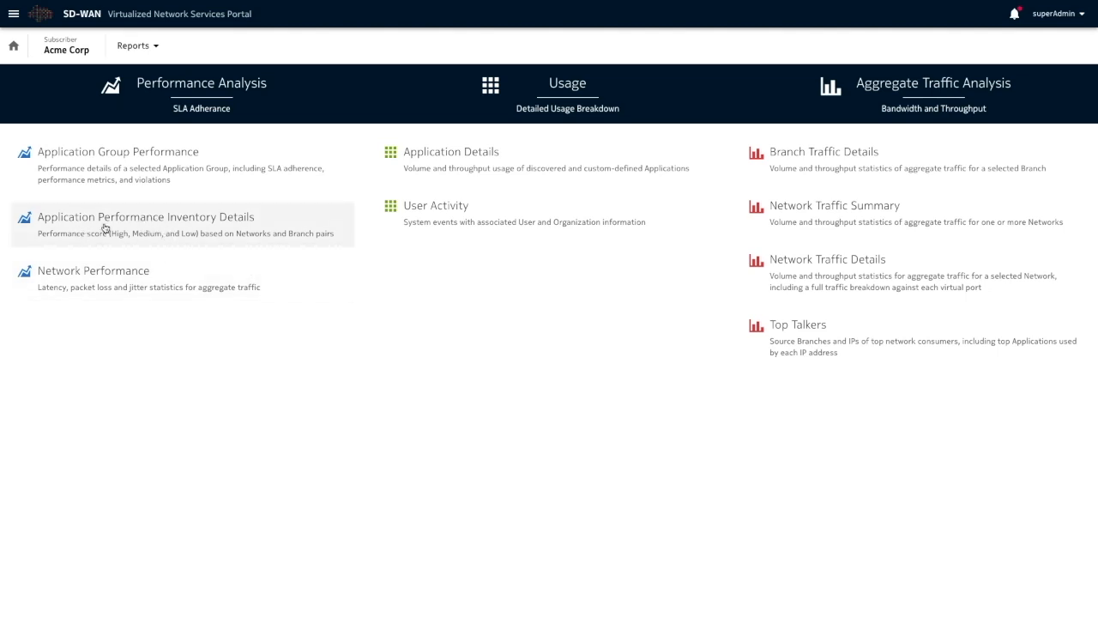
pyautogui.click(156, 228)
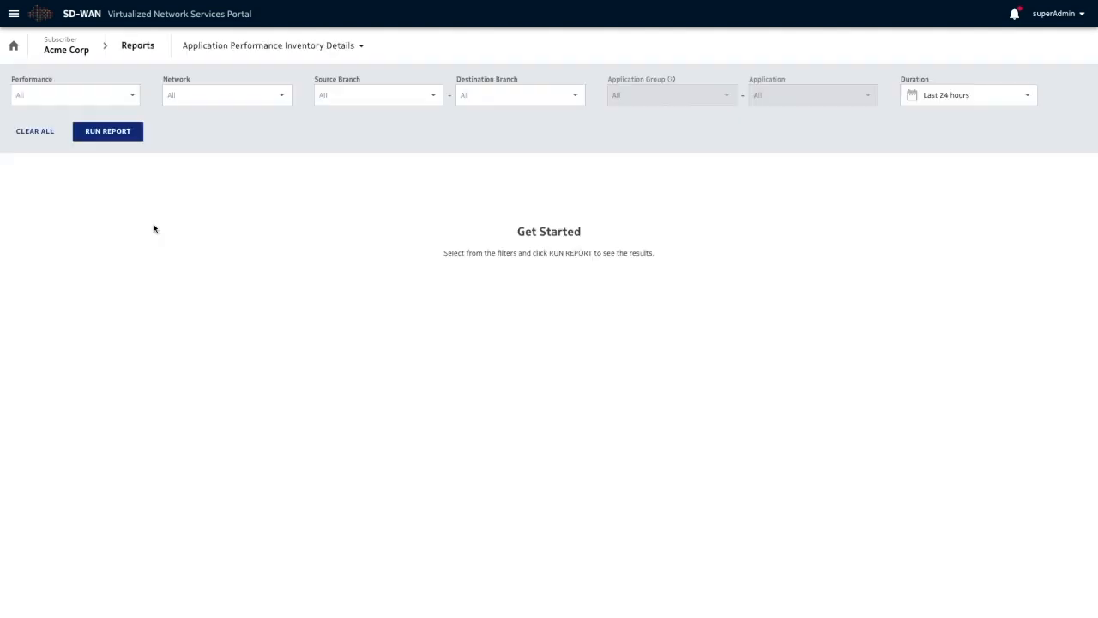
# Filter Performance to Low (after trying Moderate), run the report and drill into the ORACLE Chicago-to-Dallas entry
pyautogui.click(134, 97)
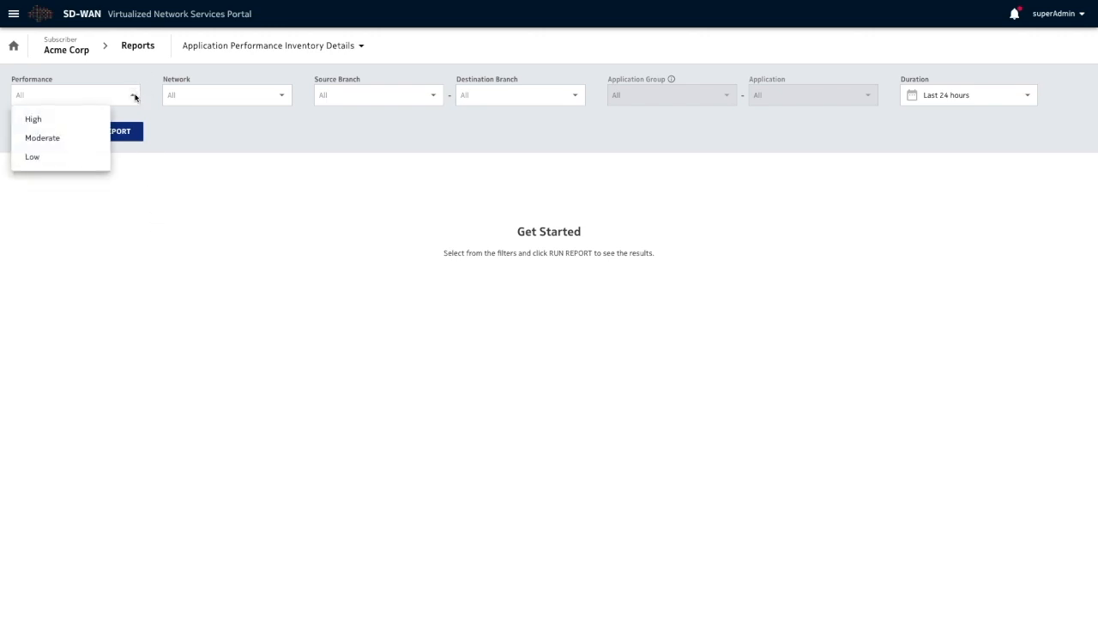
pyautogui.click(67, 140)
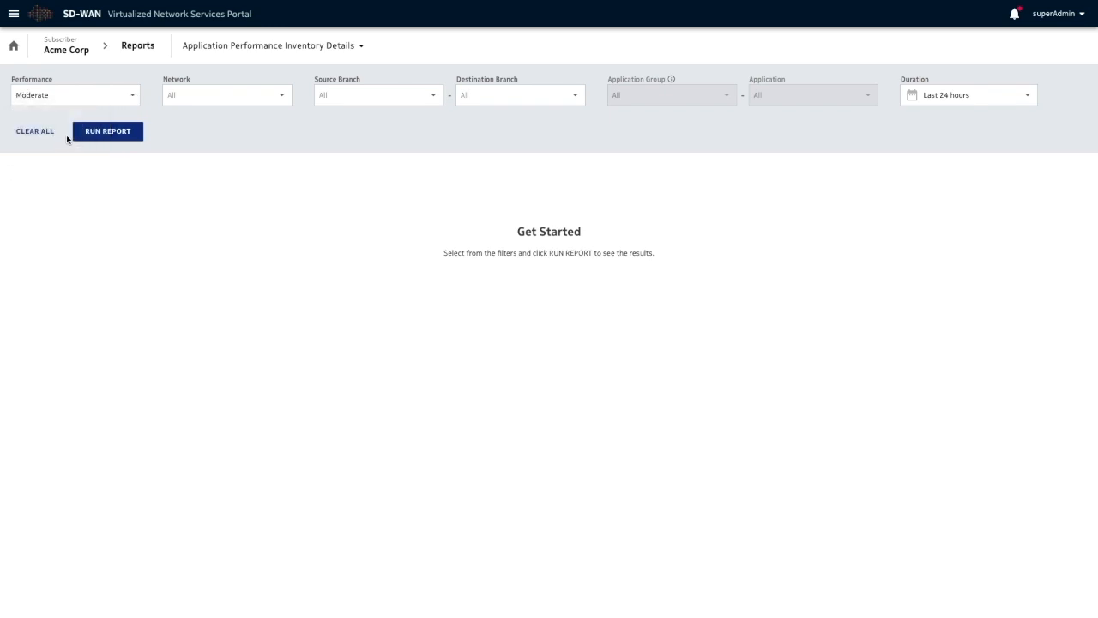
pyautogui.click(93, 95)
pyautogui.click(62, 157)
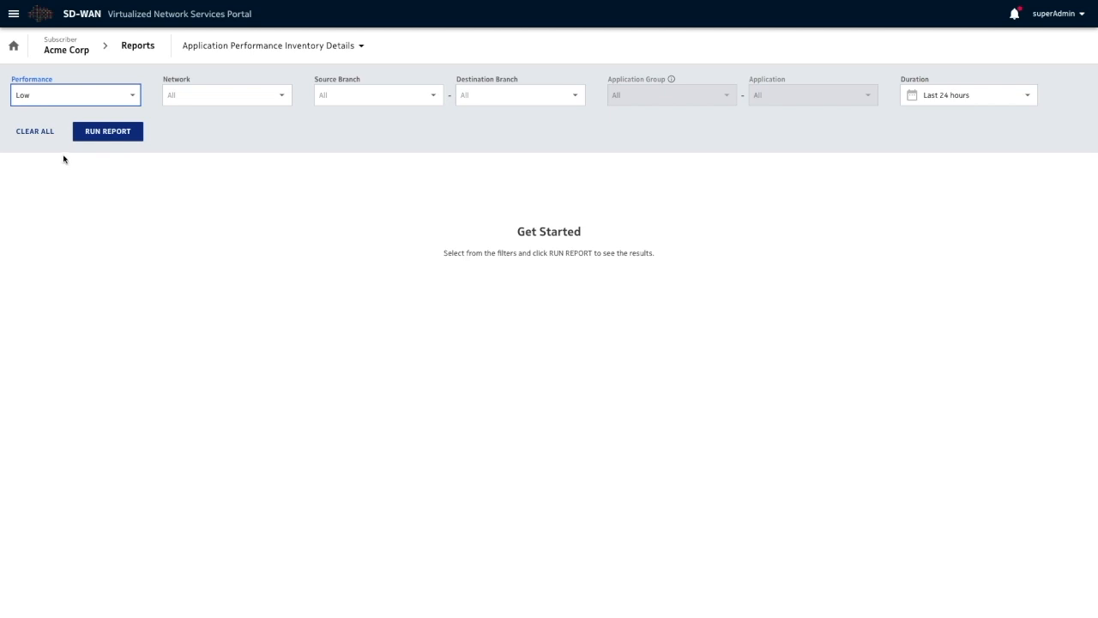
pyautogui.click(133, 97)
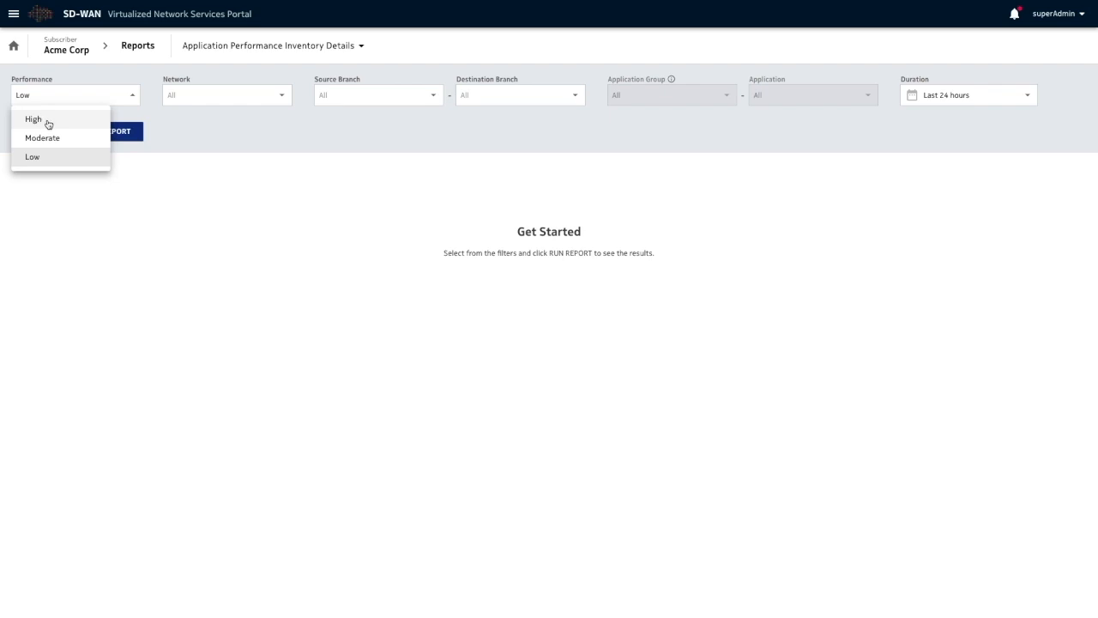
pyautogui.click(41, 159)
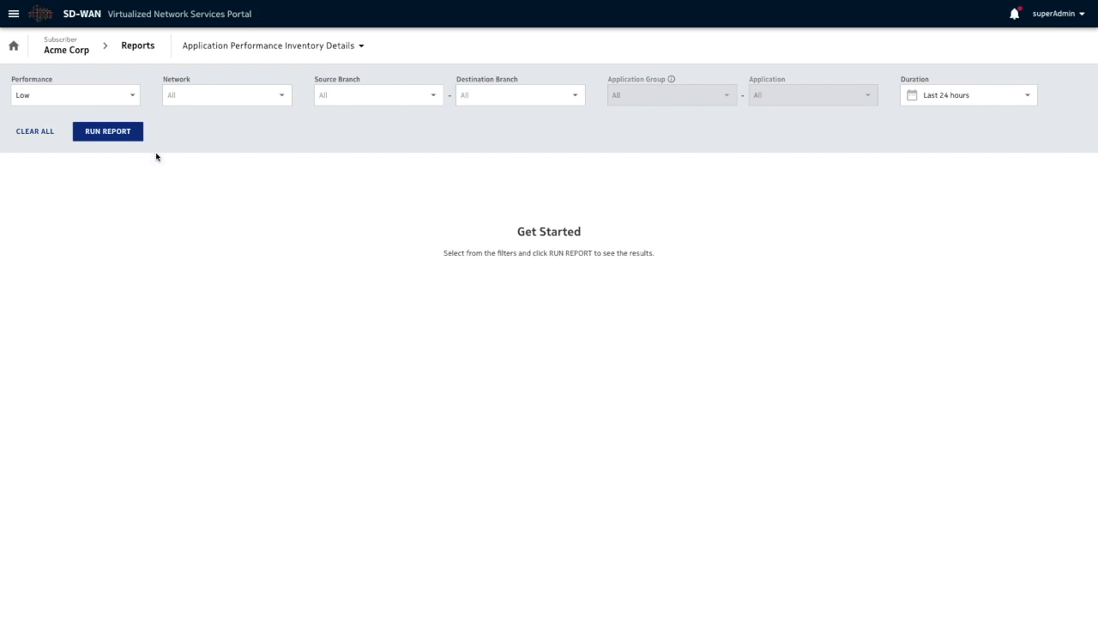
pyautogui.click(110, 134)
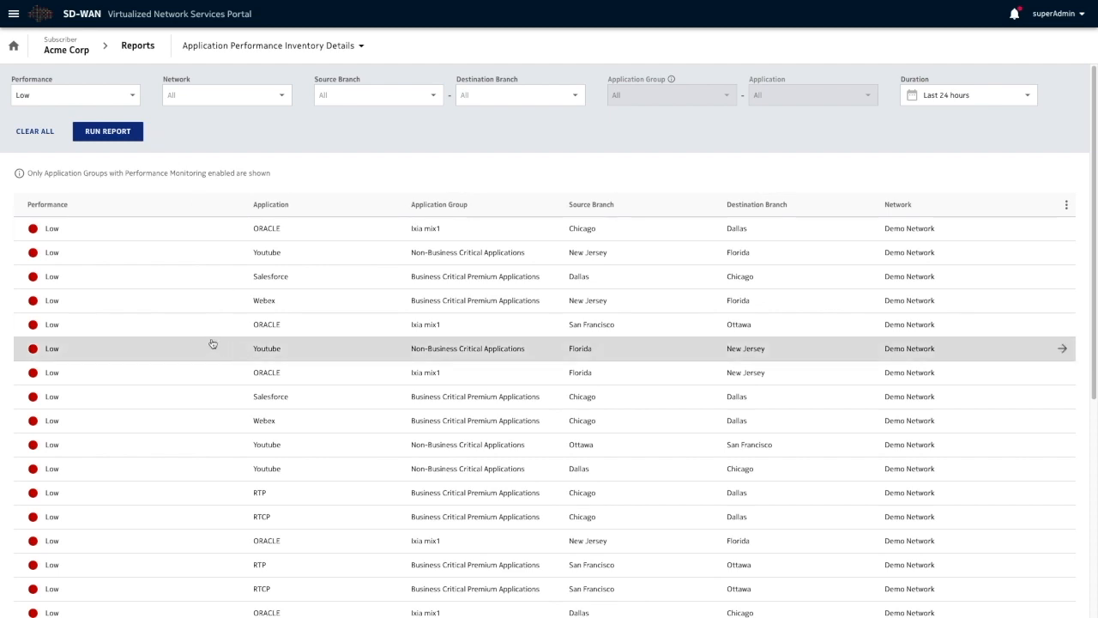
pyautogui.moveTo(549, 228)
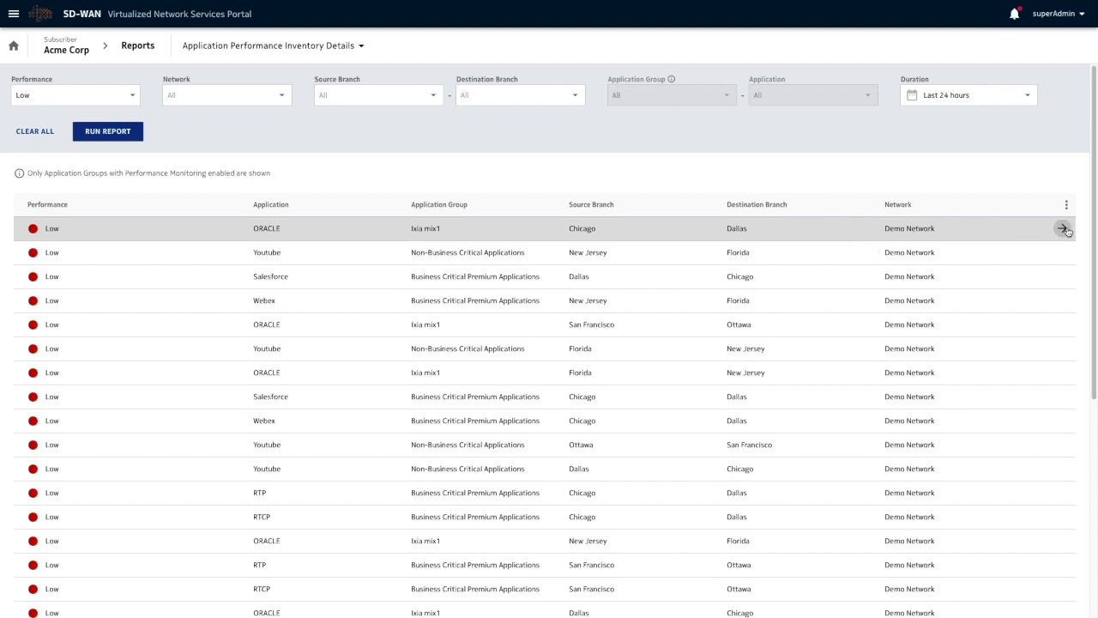
pyautogui.click(1062, 229)
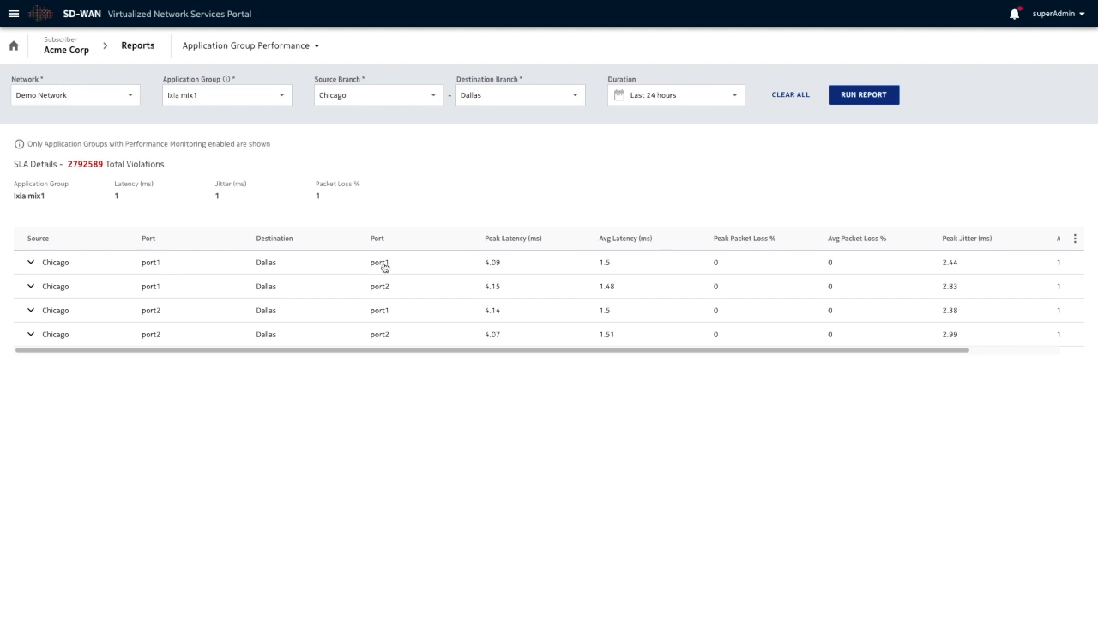
# Expand the Chicago port1 to Dallas port1 row to show its SLA heatmap
pyautogui.click(32, 264)
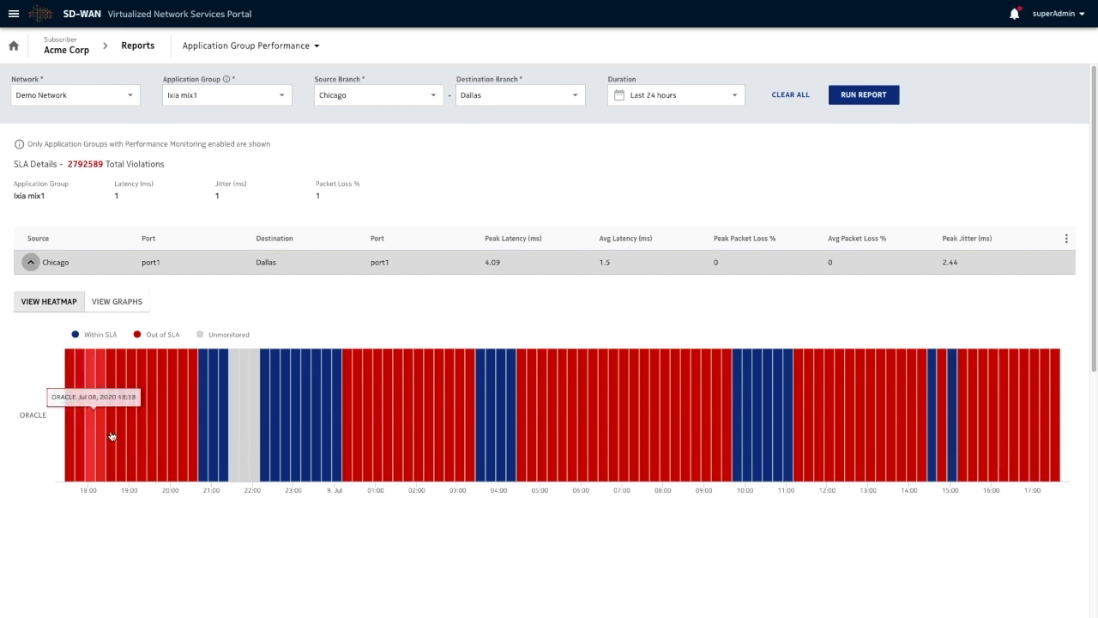
pyautogui.moveTo(187, 377)
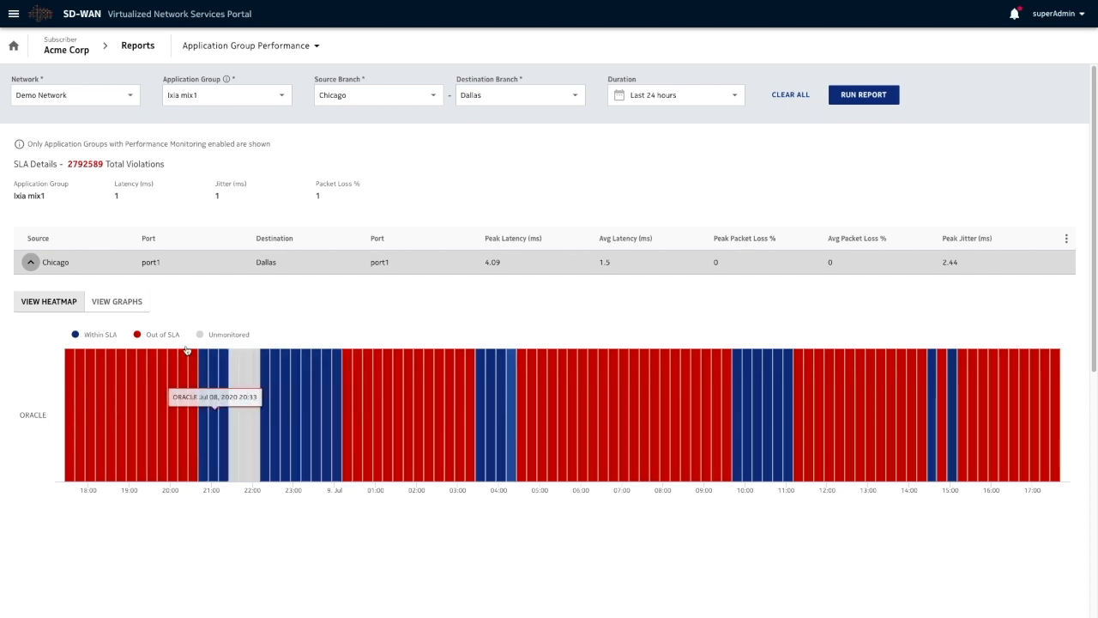
# View the throughput, latency, jitter and packet-loss graphs, then switch back to Application Performance Inventory Details
pyautogui.click(117, 301)
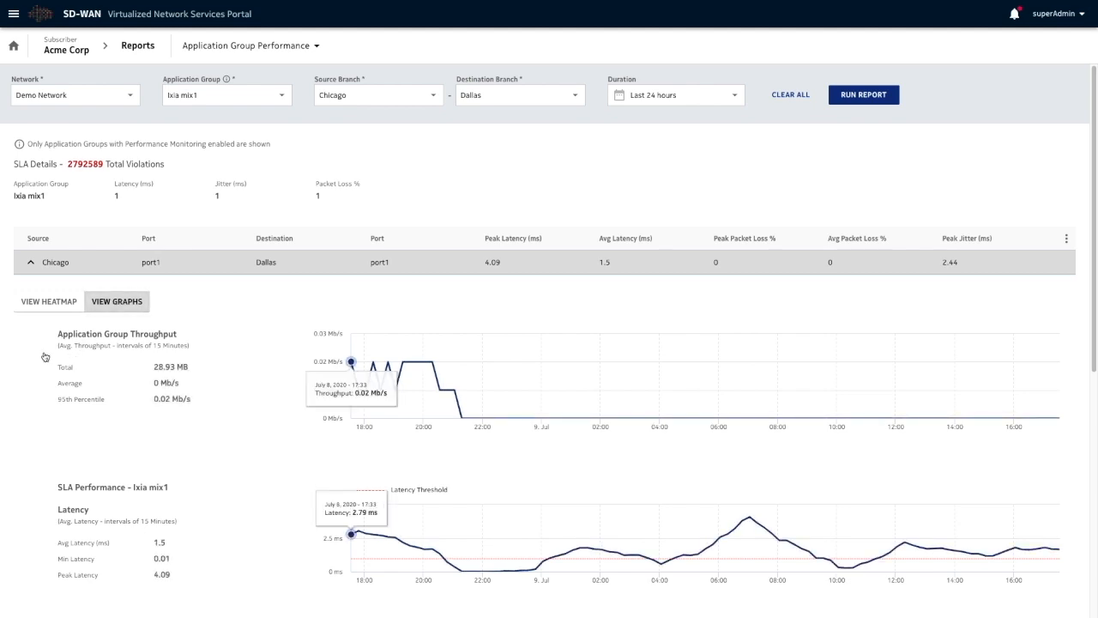
pyautogui.scroll(-3, 46, 356)
pyautogui.scroll(-3, 46, 356)
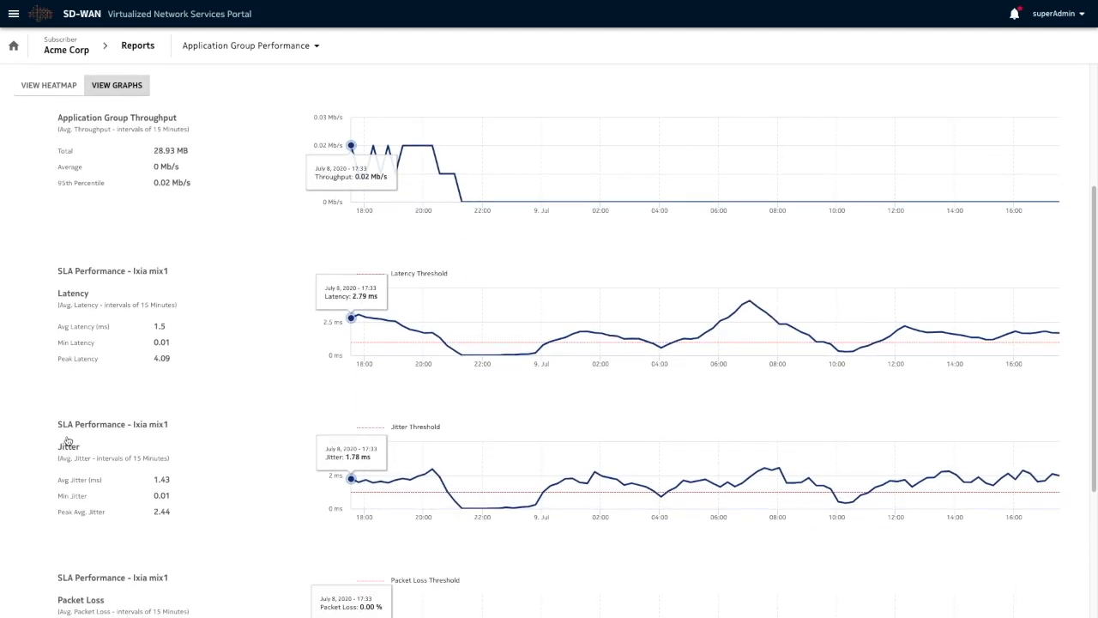
pyautogui.scroll(-3, 68, 440)
pyautogui.scroll(10, 68, 440)
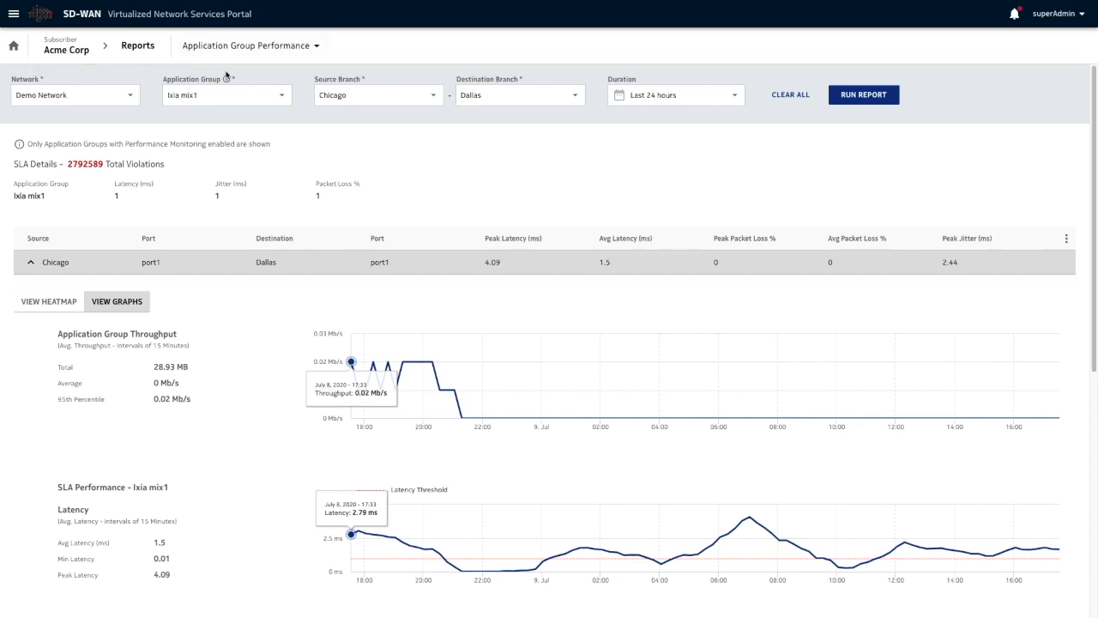
pyautogui.click(319, 47)
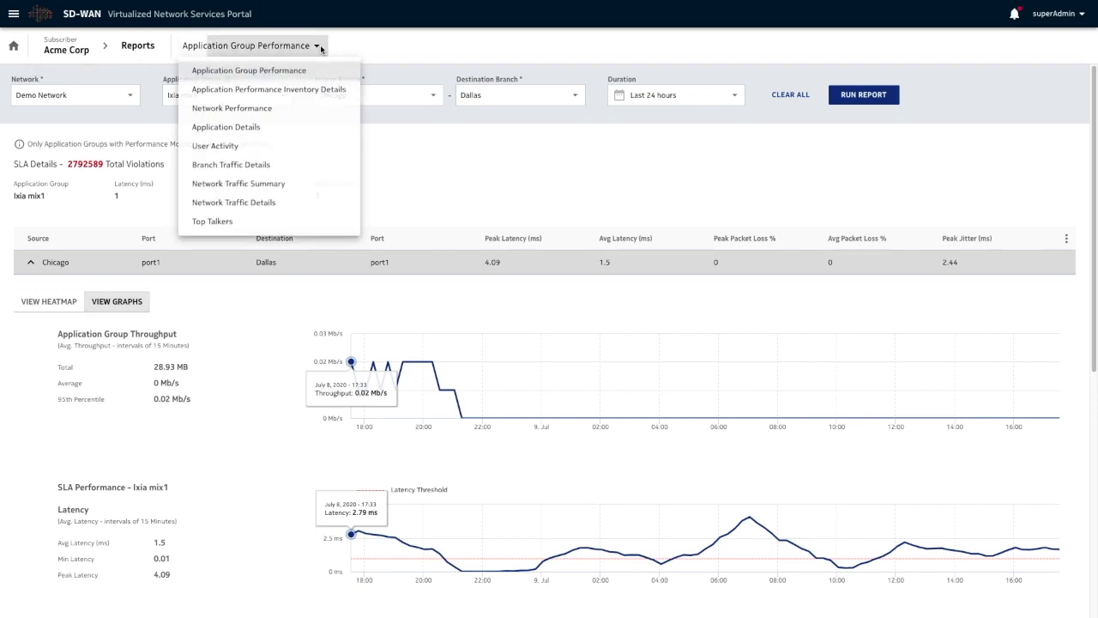
pyautogui.click(313, 89)
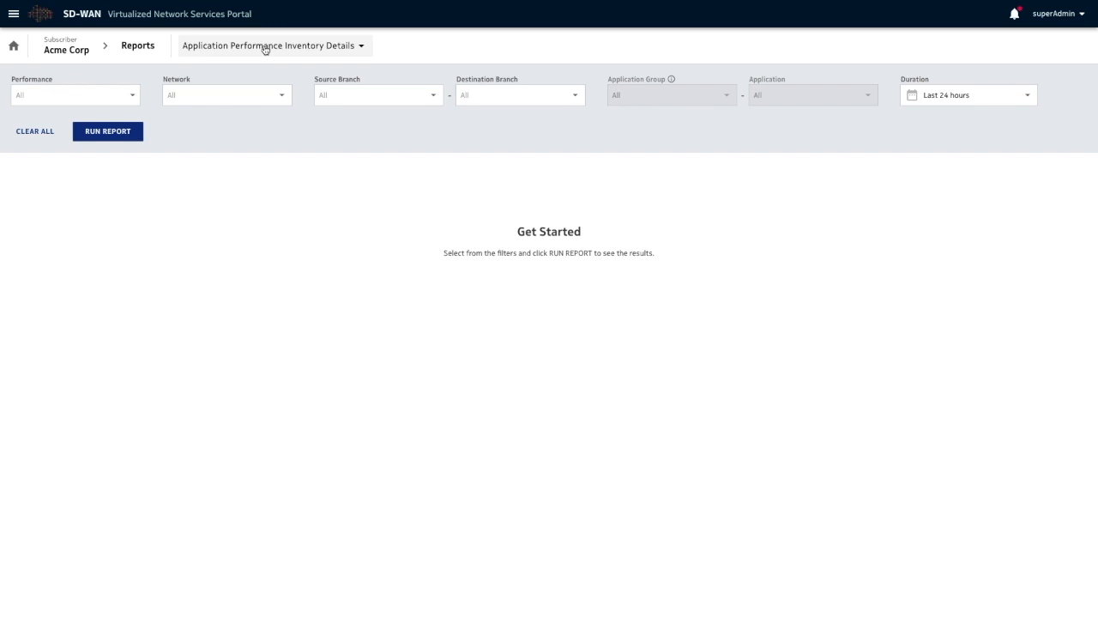
# Run Network Performance with source Chicago and destination Ottawa, then expand the first port pair's charts
pyautogui.click(137, 45)
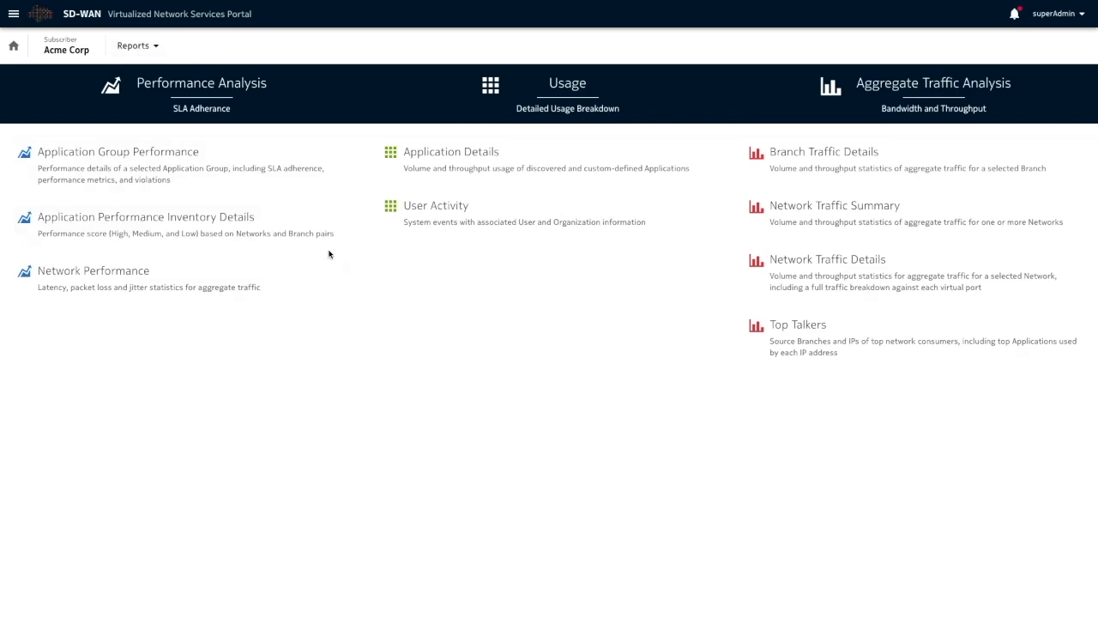
pyautogui.click(114, 276)
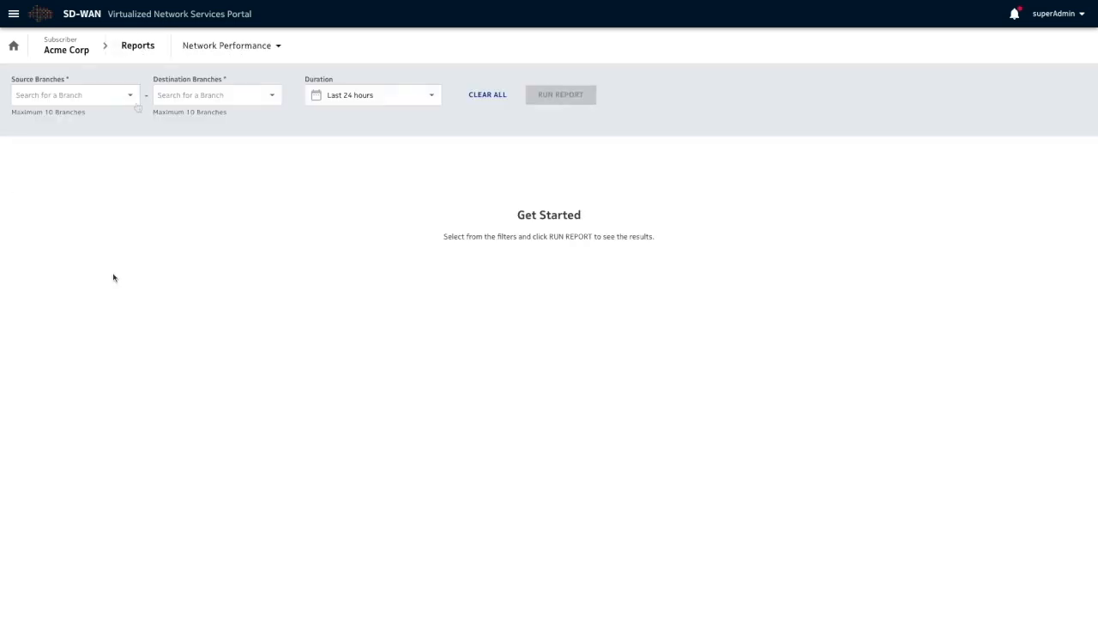
pyautogui.click(131, 95)
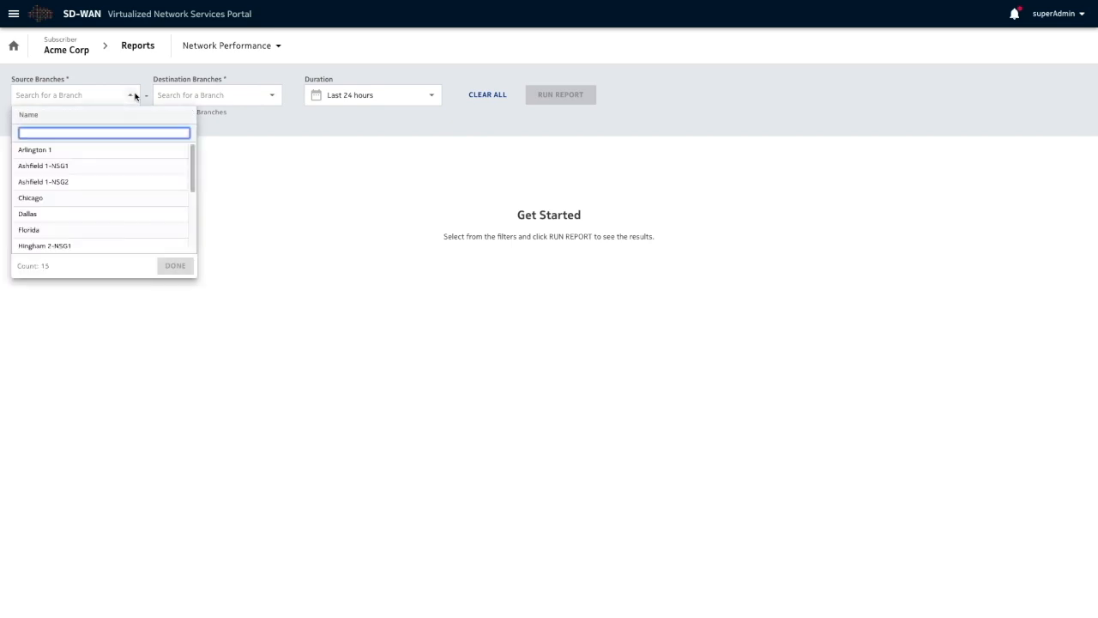
pyautogui.click(41, 198)
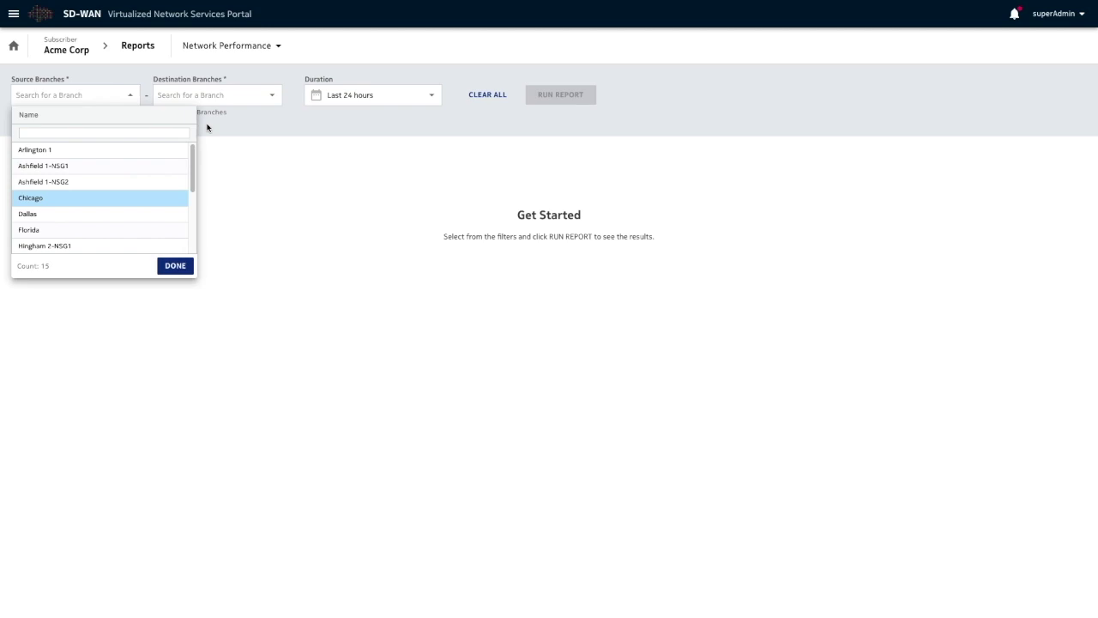
pyautogui.click(174, 266)
pyautogui.click(272, 95)
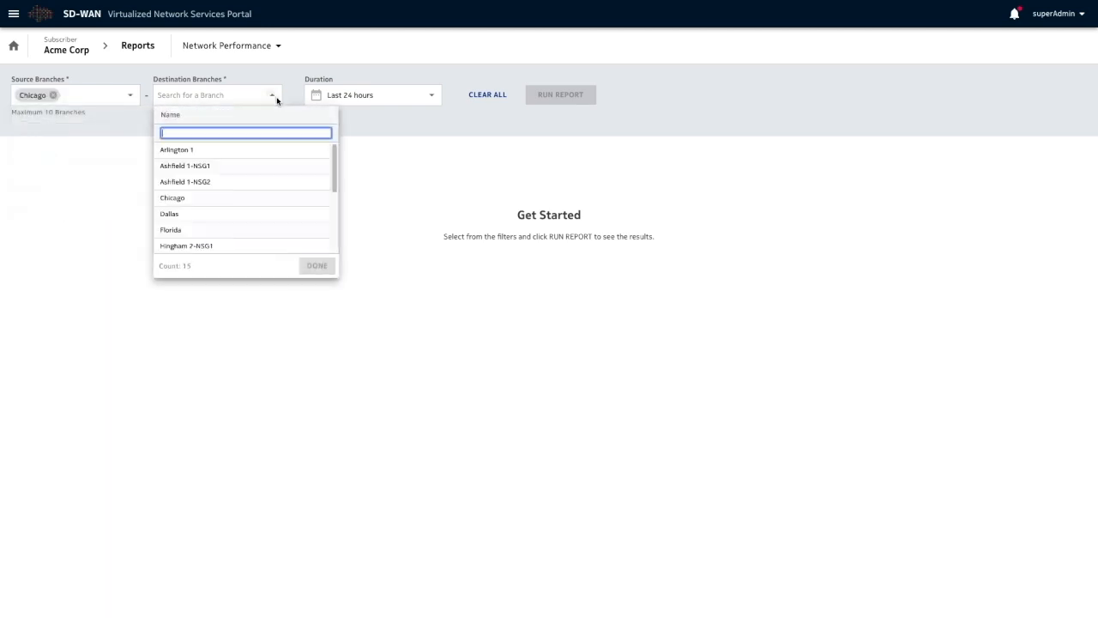
pyautogui.scroll(-3, 210, 197)
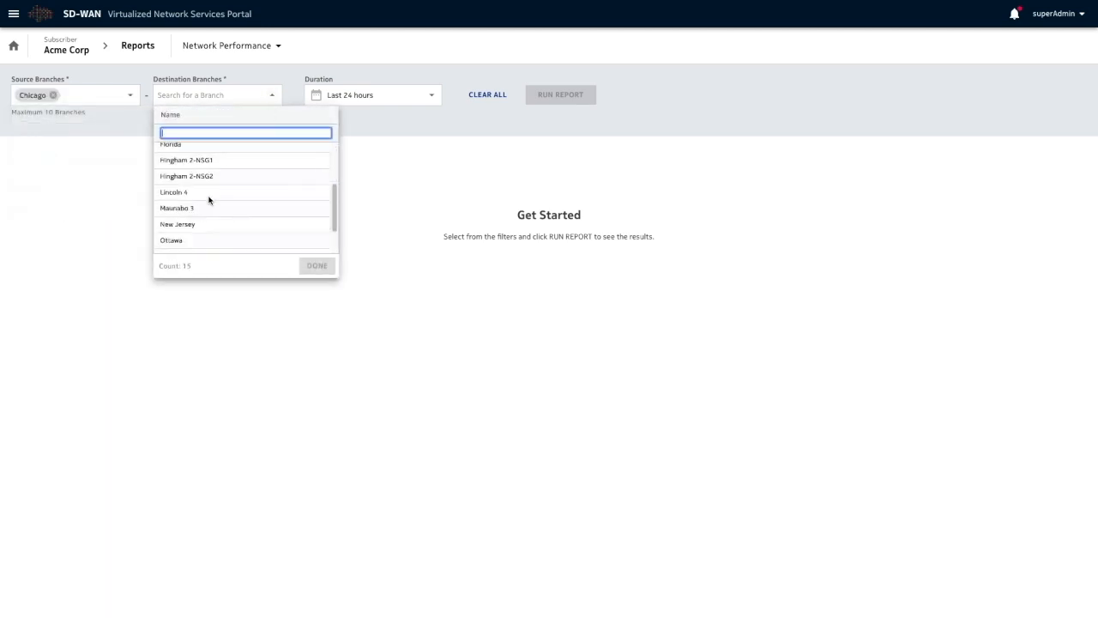
pyautogui.click(182, 241)
pyautogui.click(316, 265)
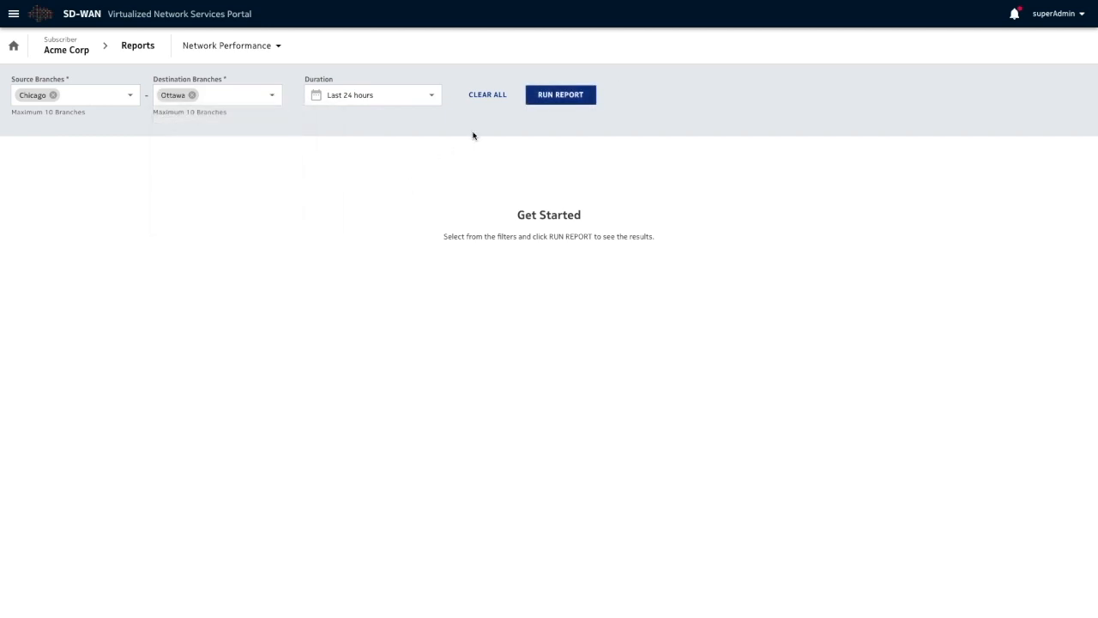
pyautogui.click(571, 96)
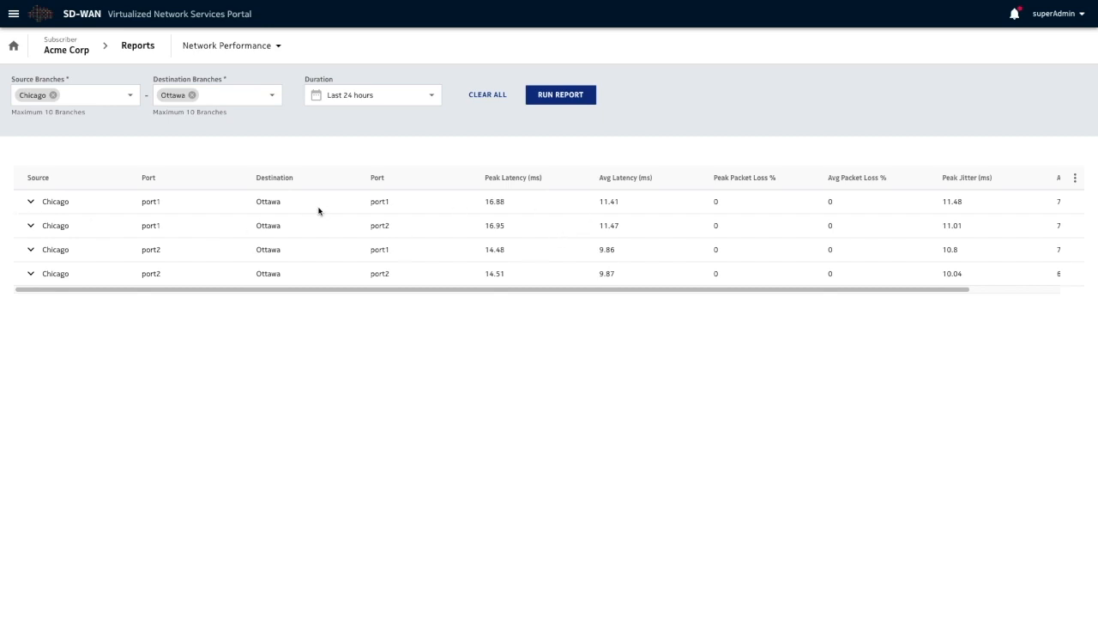
pyautogui.click(30, 202)
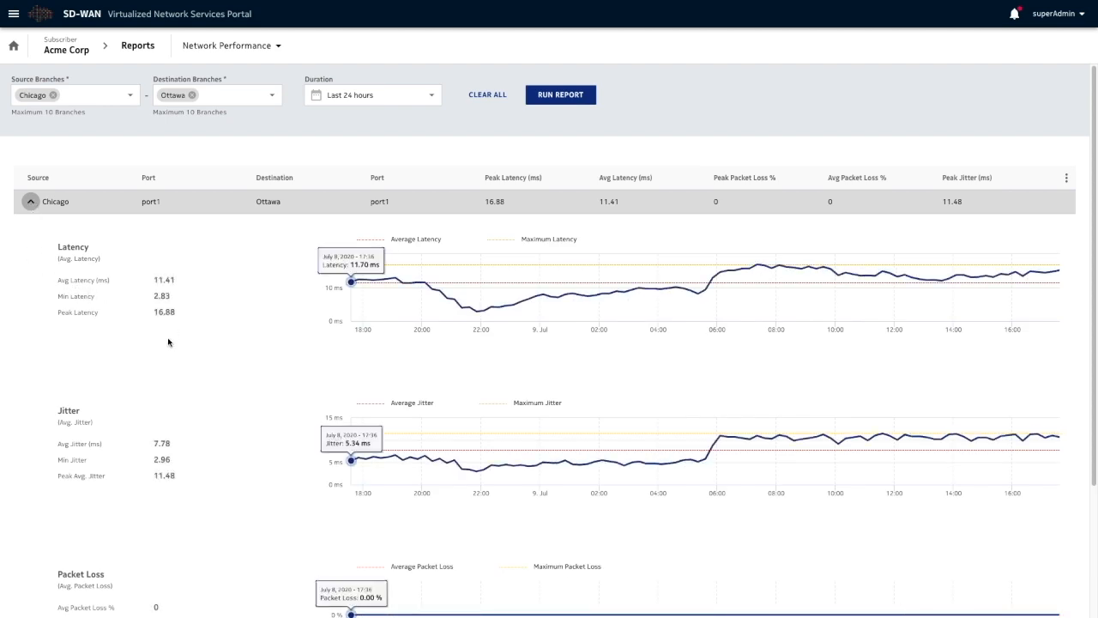
pyautogui.scroll(-5, 172, 335)
pyautogui.scroll(-3, 171, 335)
pyautogui.scroll(6, 168, 341)
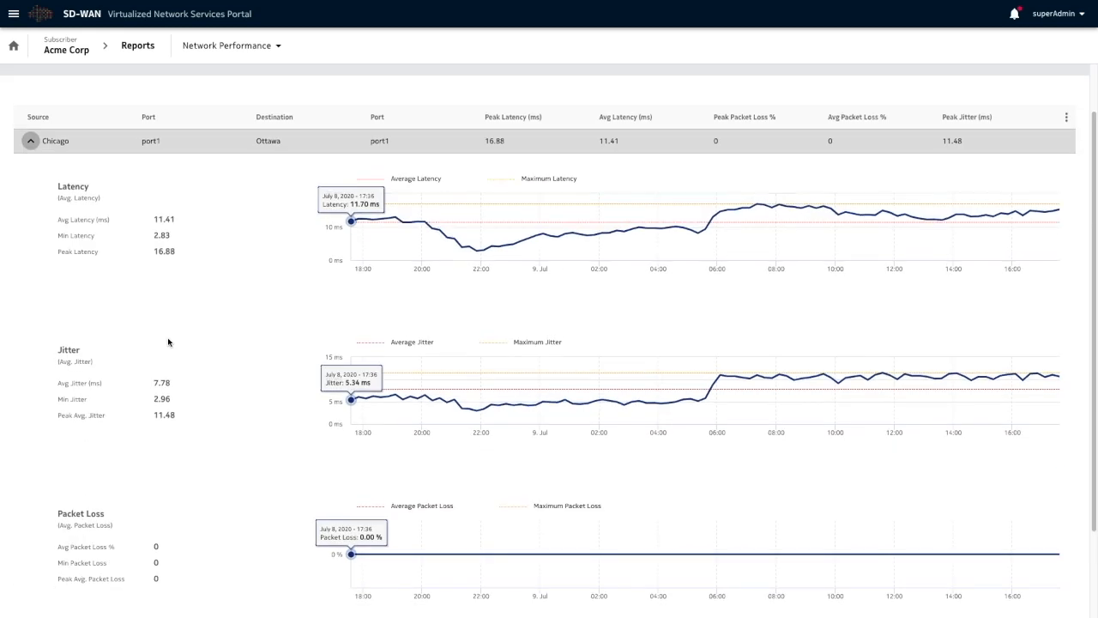
pyautogui.scroll(-3, 168, 342)
pyautogui.scroll(4, 169, 341)
pyautogui.scroll(-2, 168, 341)
pyautogui.scroll(1, 168, 342)
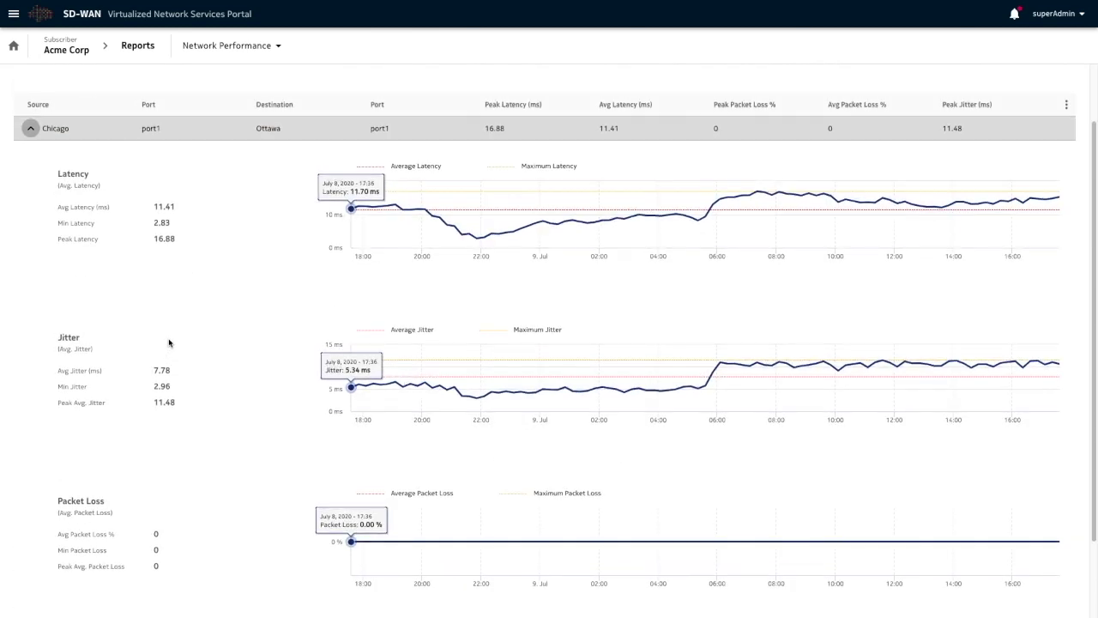
pyautogui.scroll(3, 168, 342)
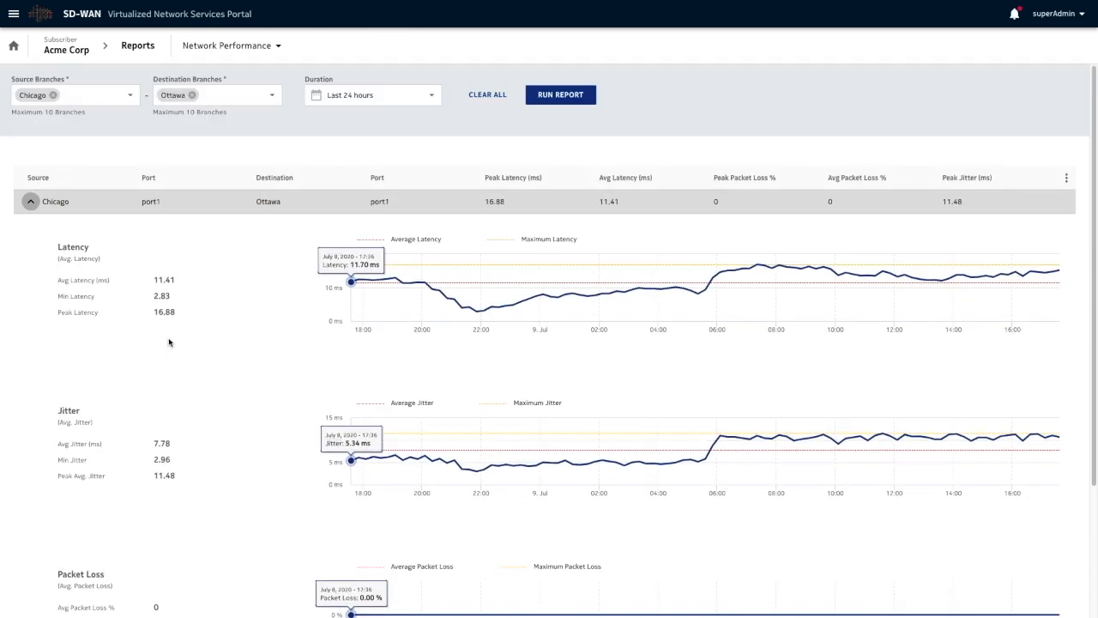
# Return from the Chicago-to-Ottawa port1 charts to the reports overview
pyautogui.click(139, 47)
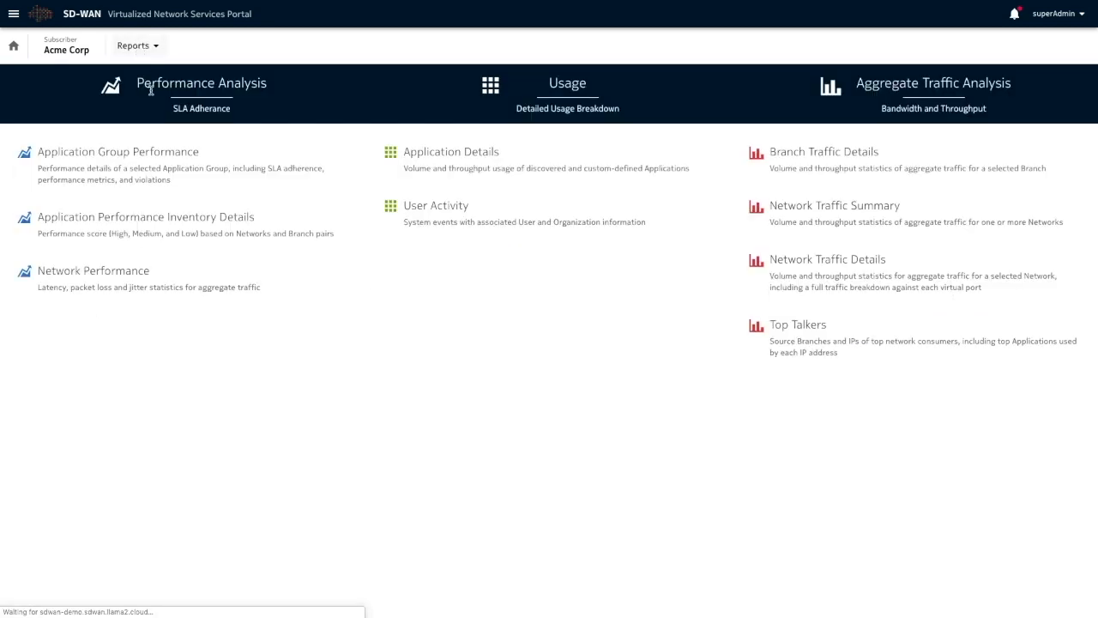
pyautogui.click(777, 333)
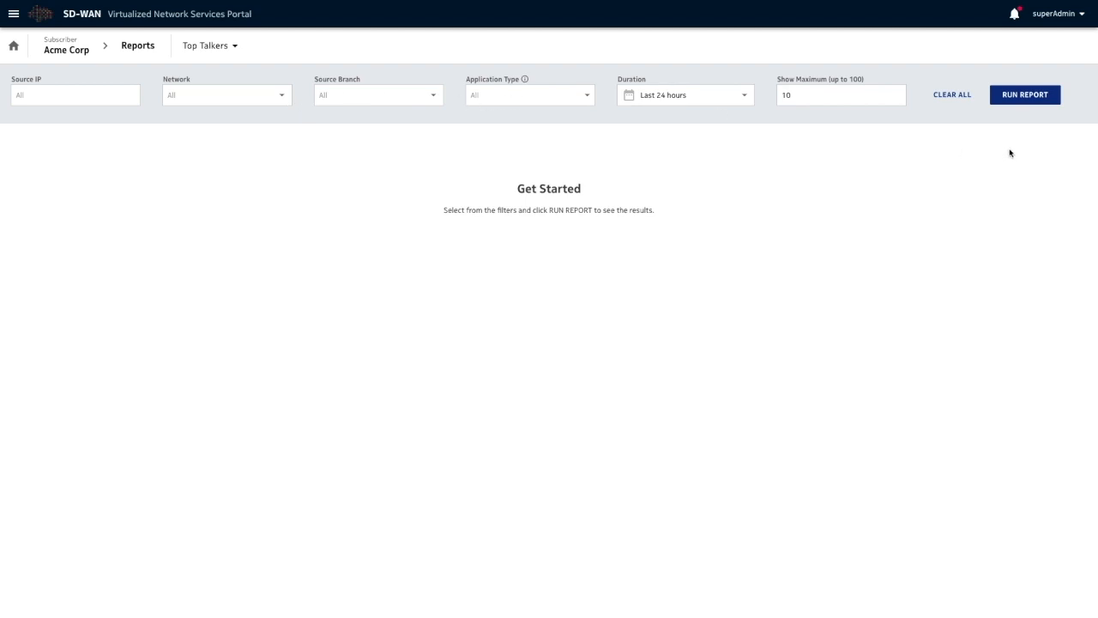
pyautogui.click(1019, 99)
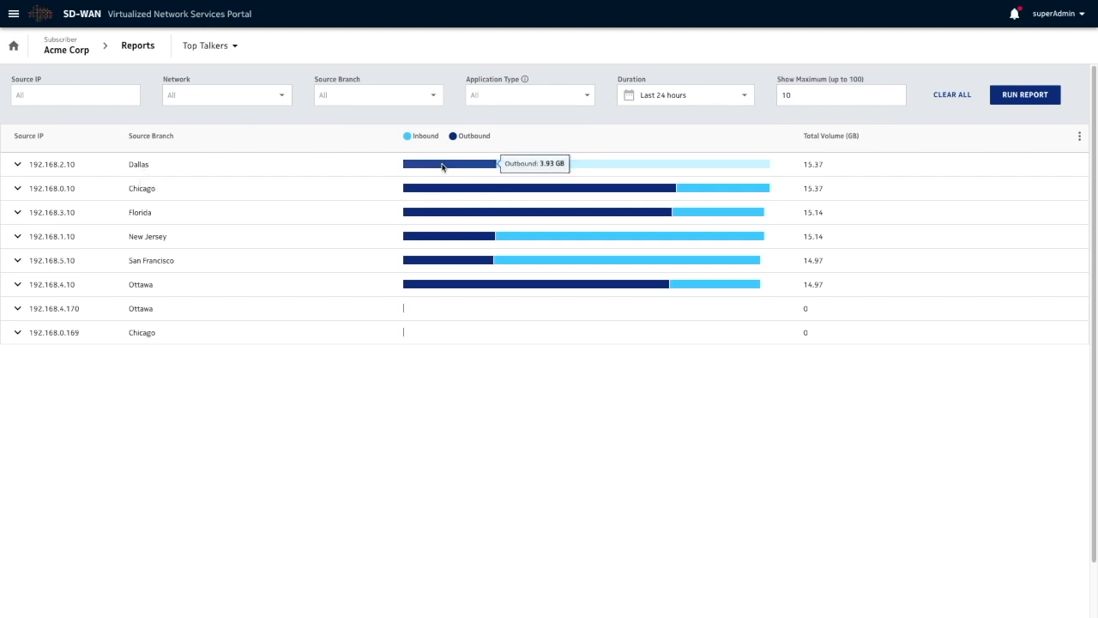
pyautogui.moveTo(580, 164)
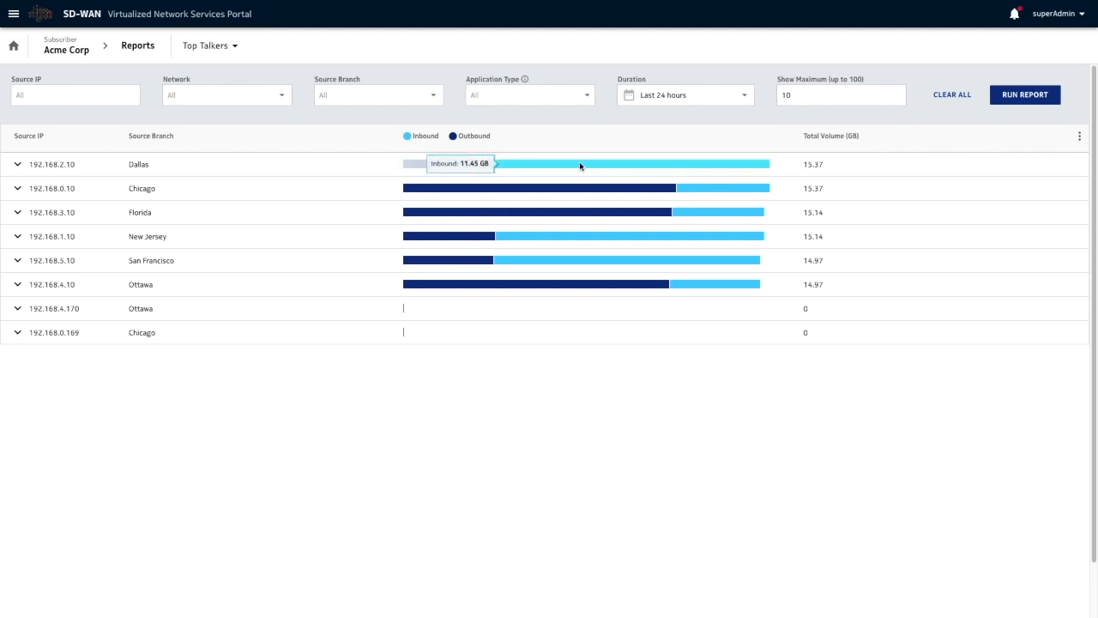
pyautogui.click(17, 164)
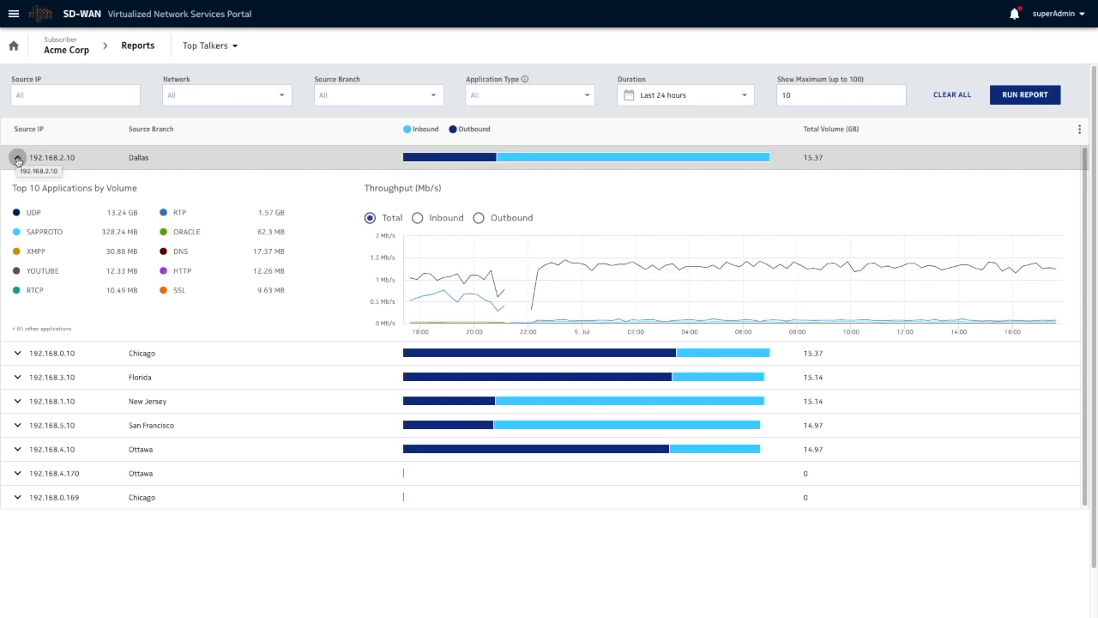
pyautogui.click(17, 159)
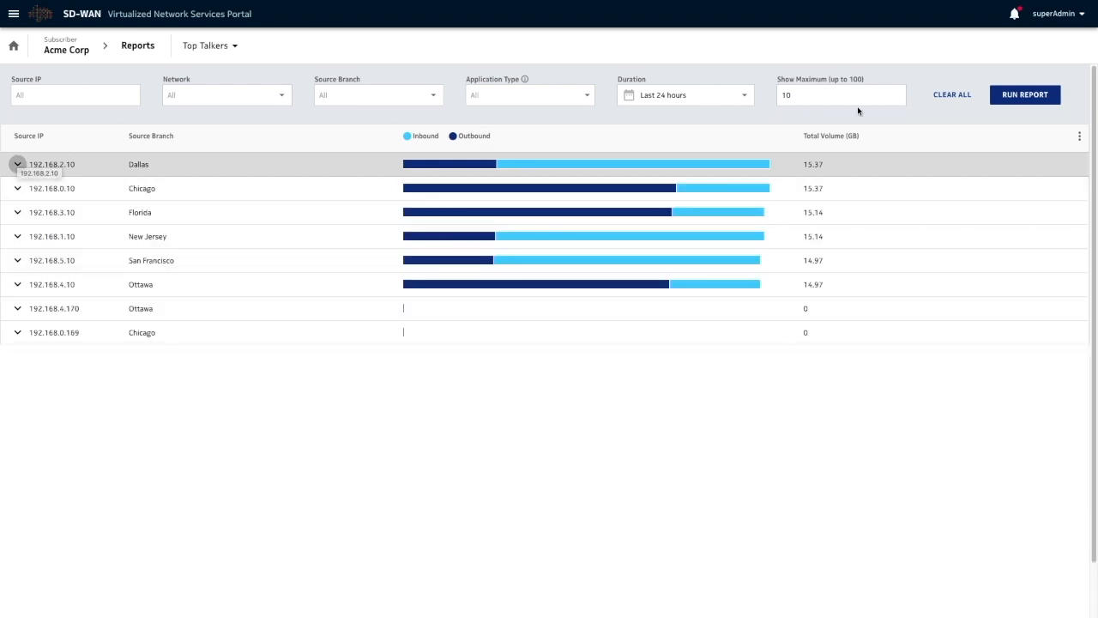
pyautogui.click(858, 95)
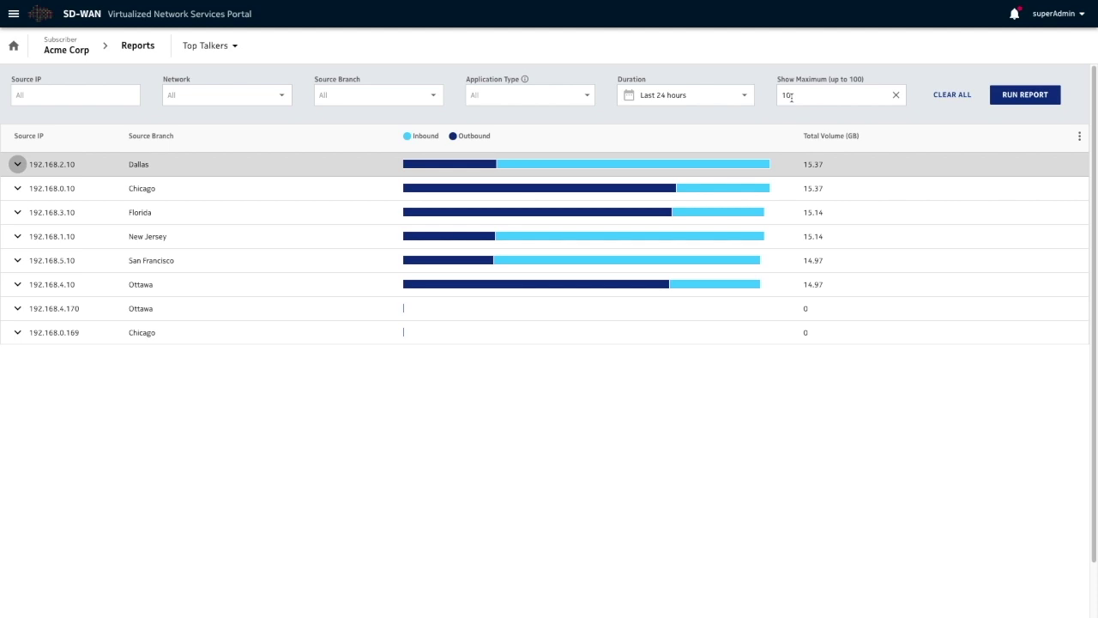
pyautogui.click(263, 109)
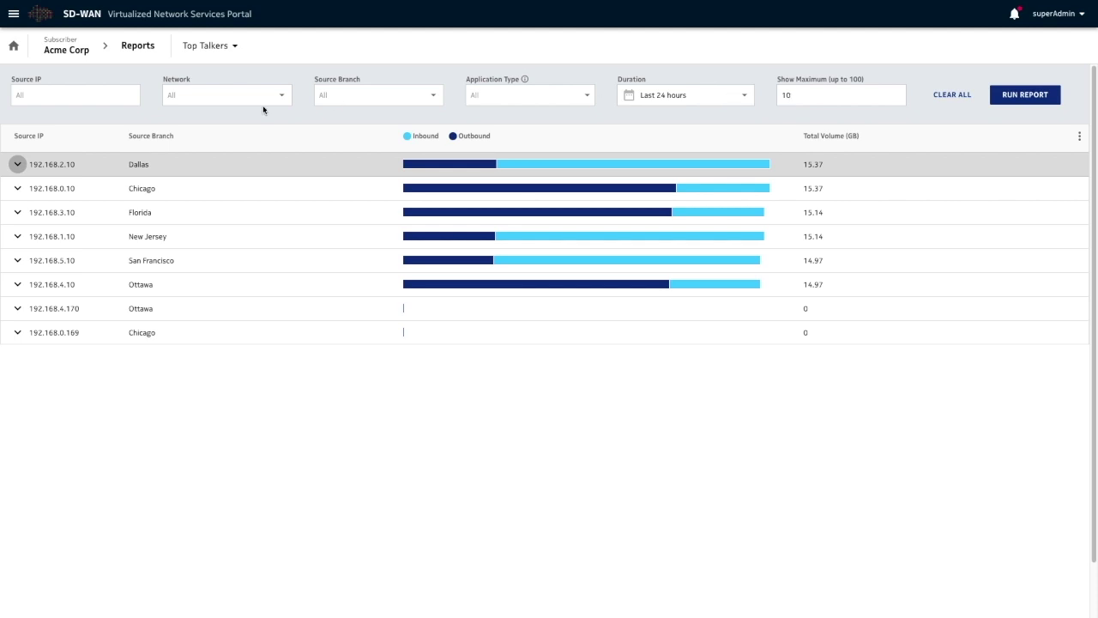
pyautogui.click(83, 97)
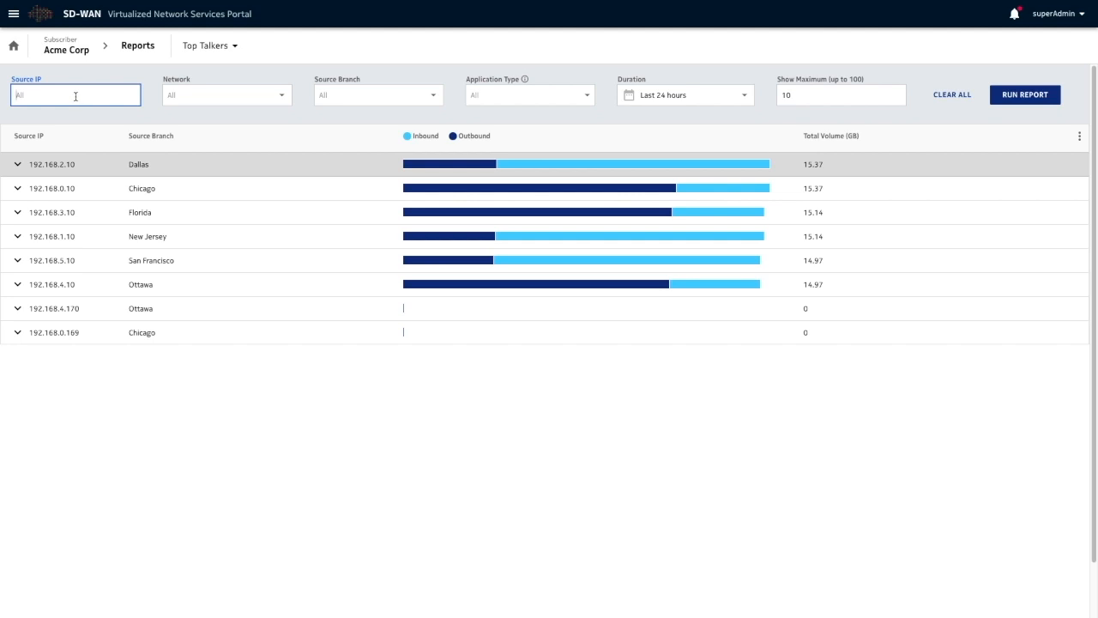
pyautogui.click(138, 45)
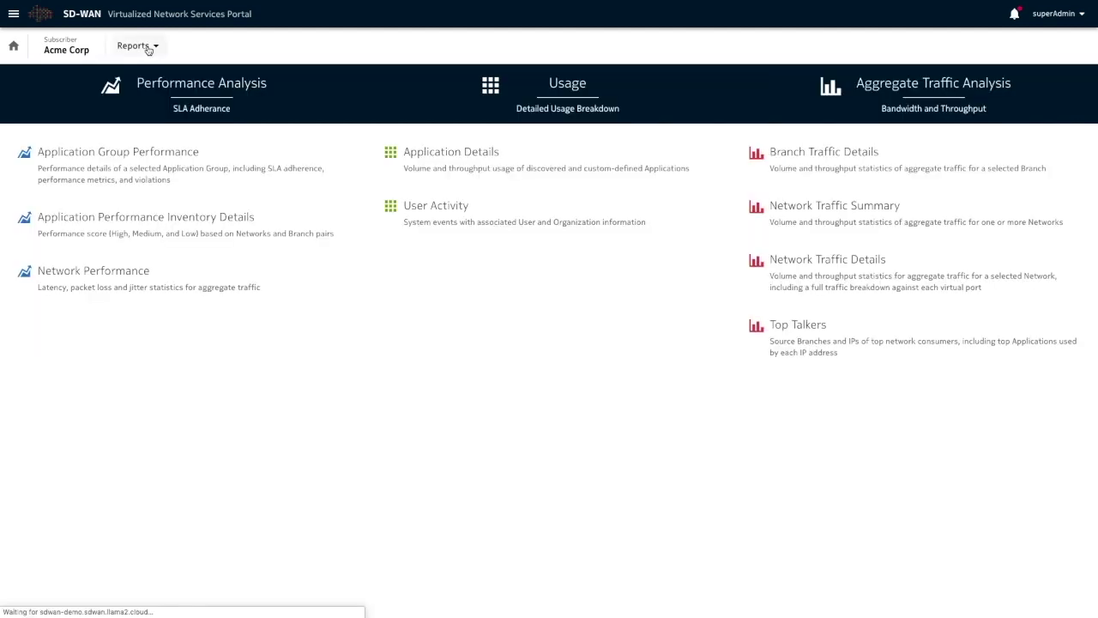
pyautogui.click(421, 211)
pyautogui.click(721, 94)
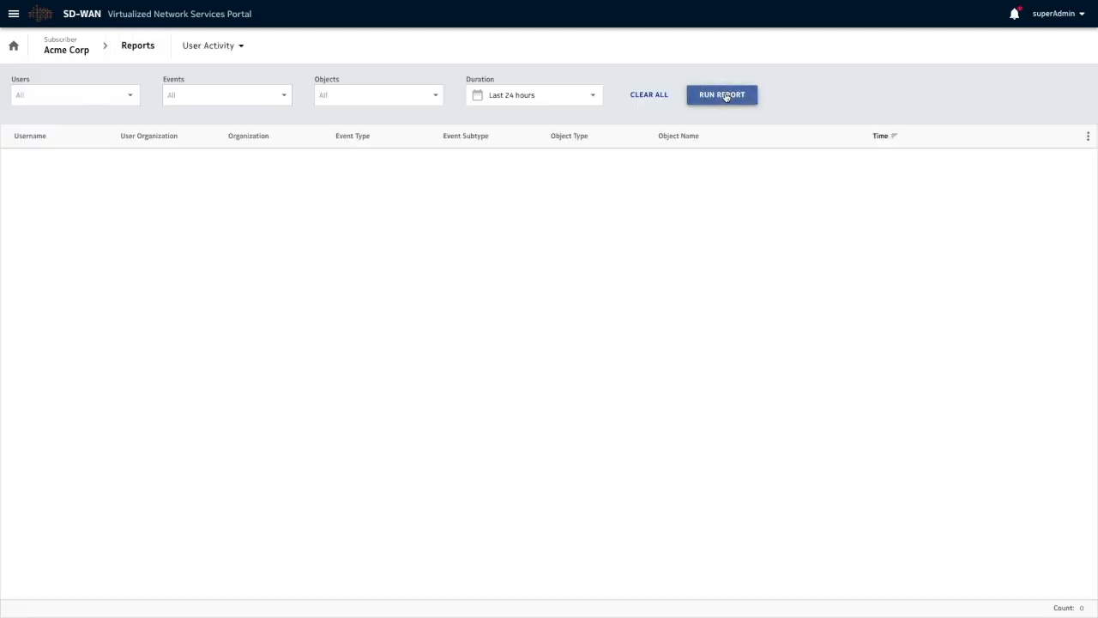
pyautogui.moveTo(549, 256)
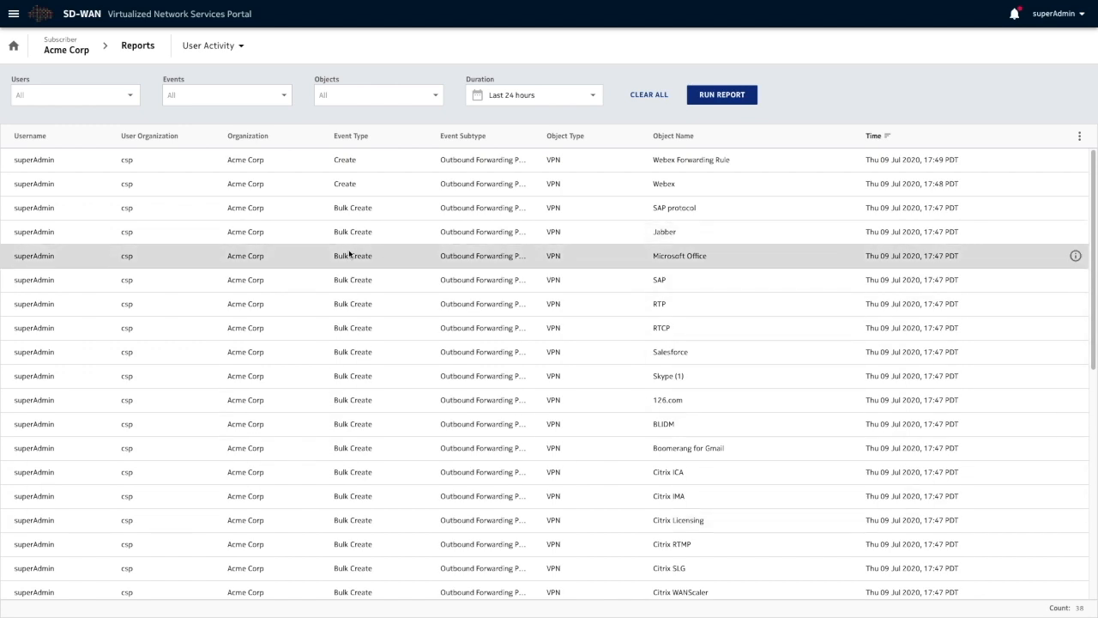
pyautogui.click(1076, 256)
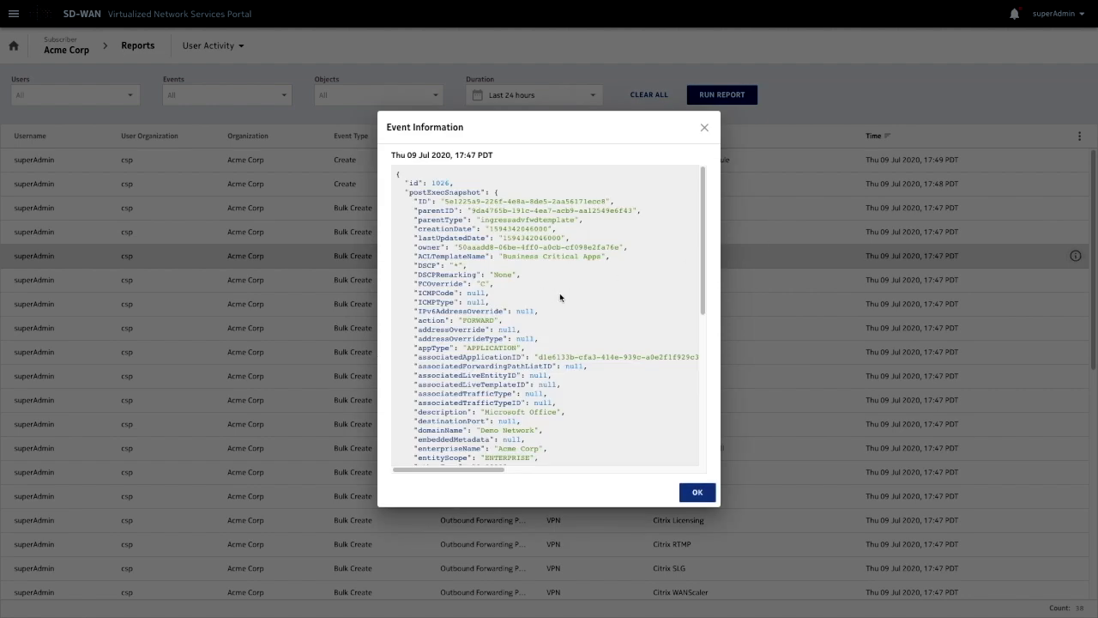
pyautogui.scroll(-3, 559, 296)
pyautogui.scroll(-3, 559, 296)
pyautogui.scroll(-3, 561, 298)
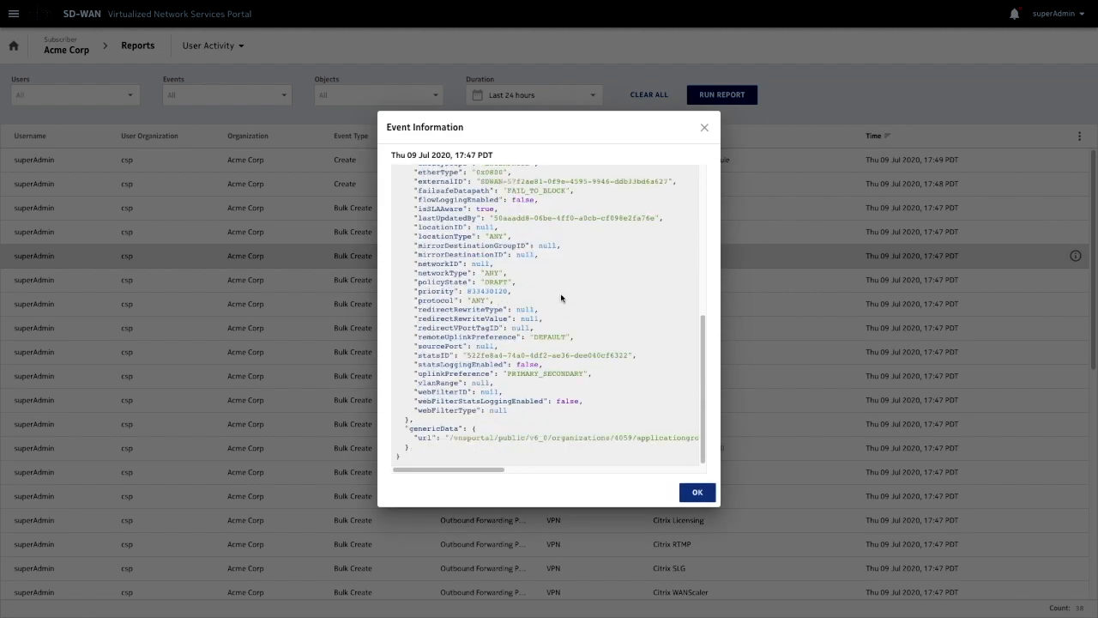
pyautogui.scroll(3, 561, 298)
pyautogui.scroll(3, 561, 298)
pyautogui.scroll(3, 562, 297)
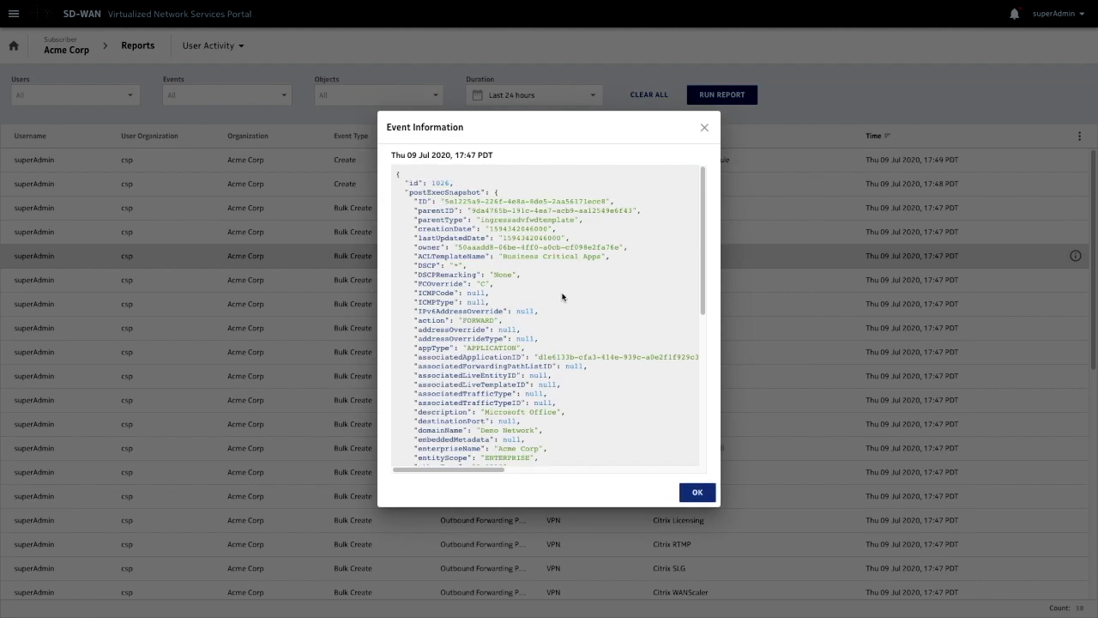
pyautogui.click(704, 128)
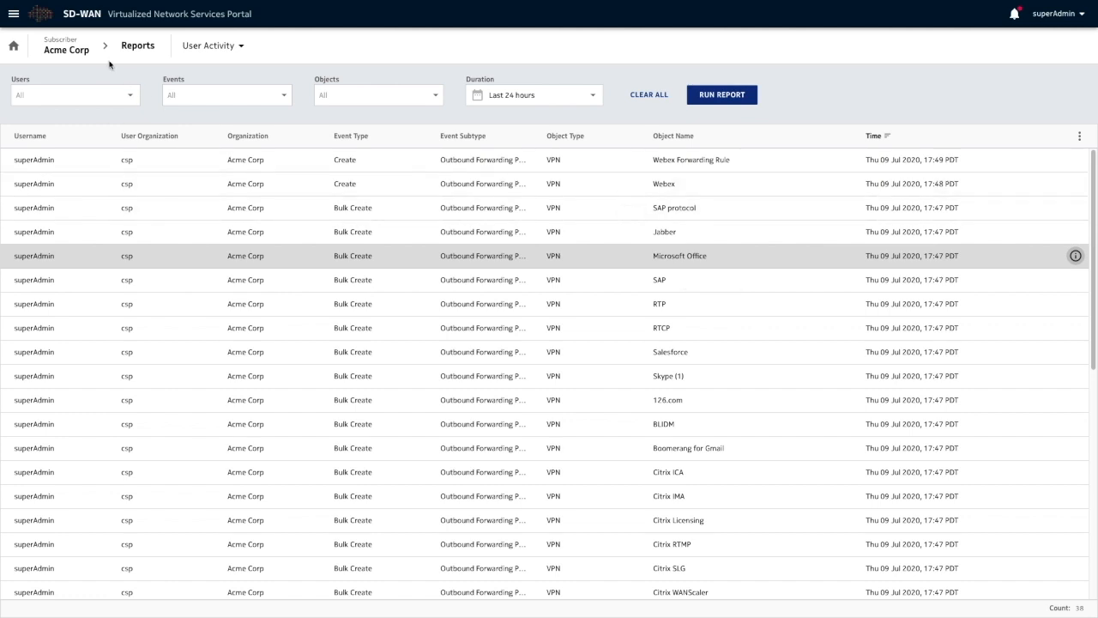
pyautogui.click(137, 46)
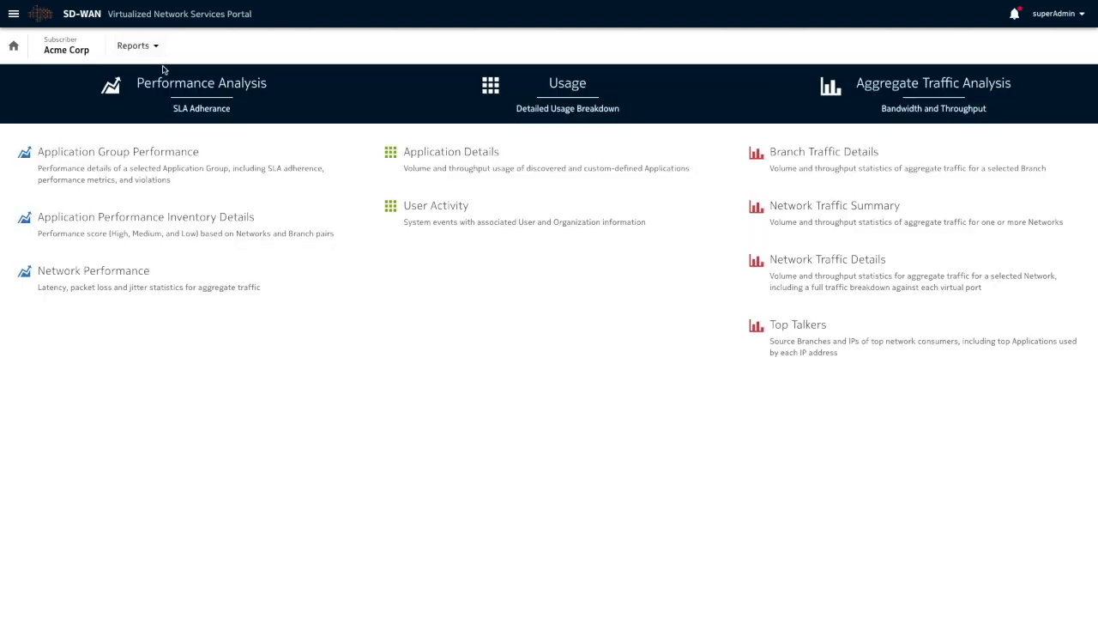